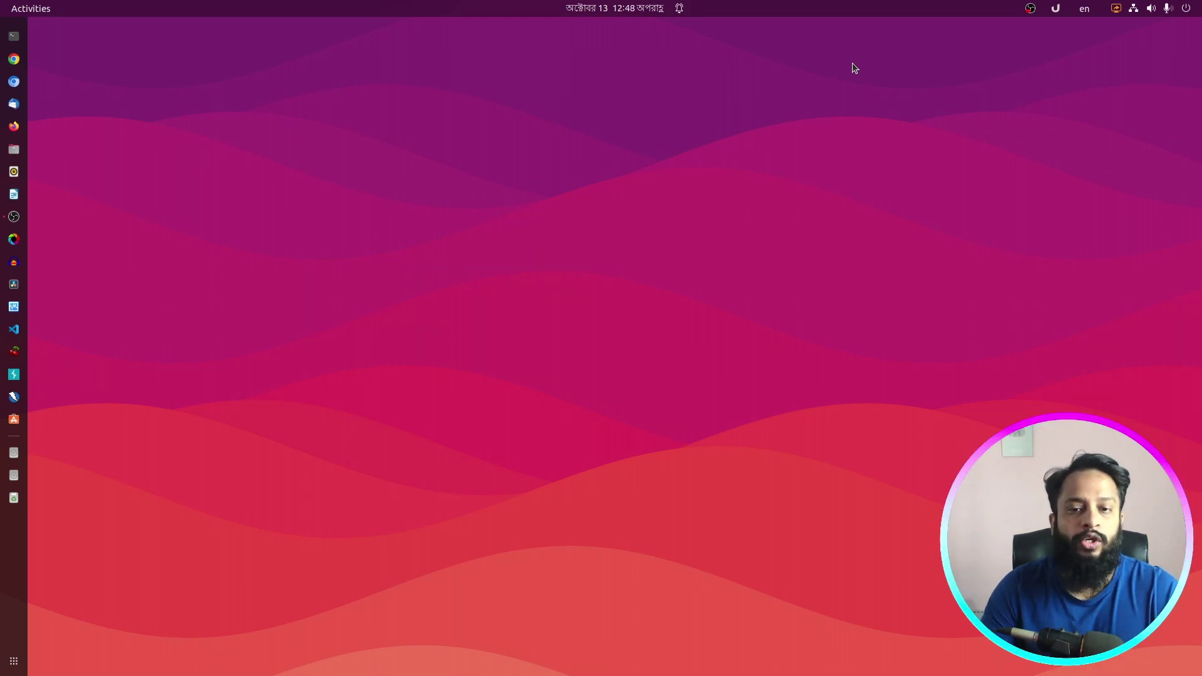
View the computer's hardware and Ubuntu version details in the system settings, and close the settings window.
{"action": "left_click", "coordinate": [1194, 10]}
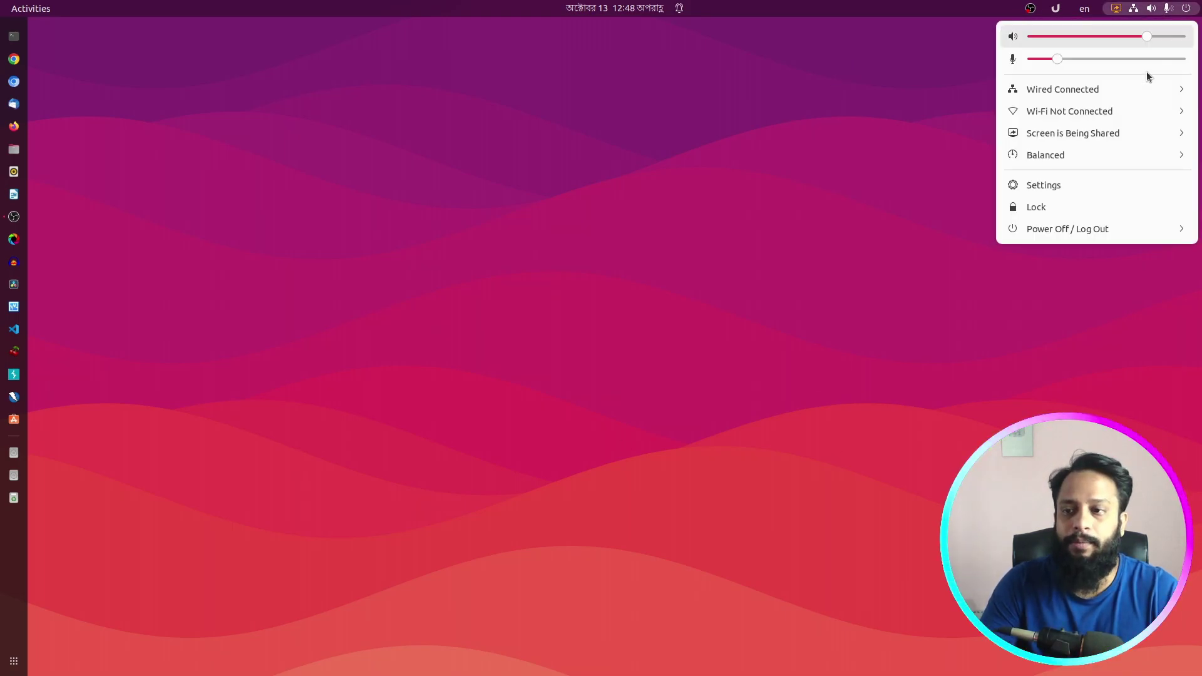
{"action": "left_click", "coordinate": [1076, 194]}
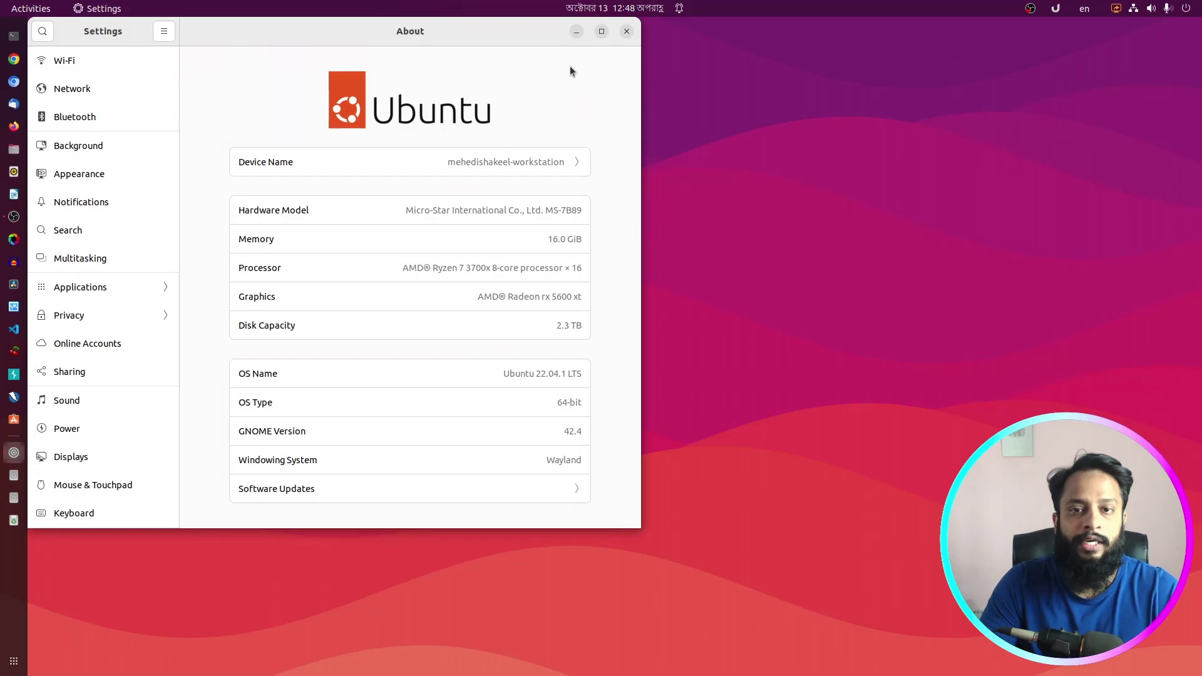
{"action": "left_click_drag", "start_coordinate": [601, 73], "coordinate": [742, 88]}
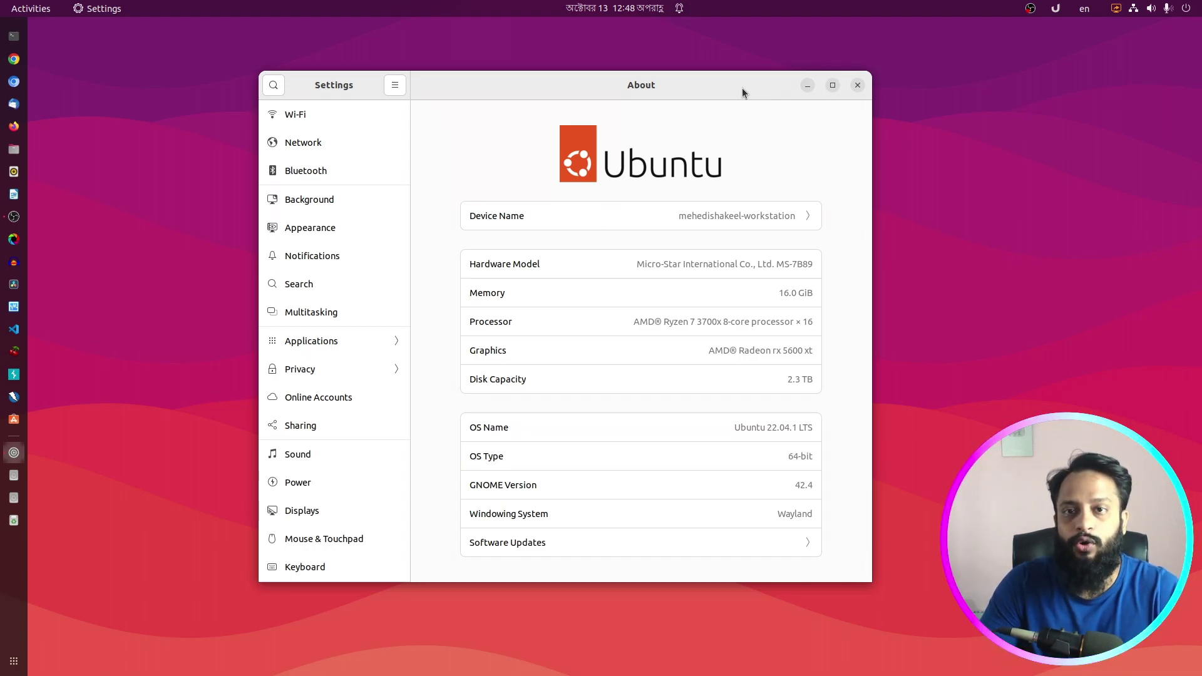
{"action": "left_click", "coordinate": [857, 85]}
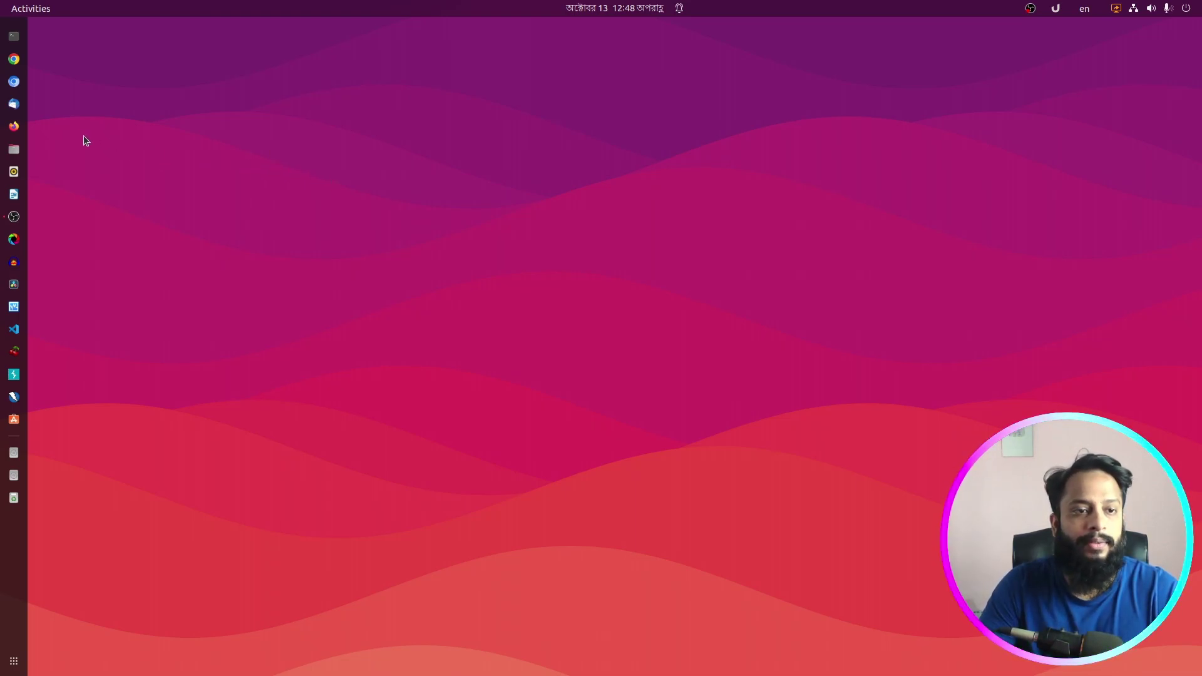
Launch Firefox and find its network connection settings by searching the preferences for "net".
{"action": "left_click", "coordinate": [14, 126]}
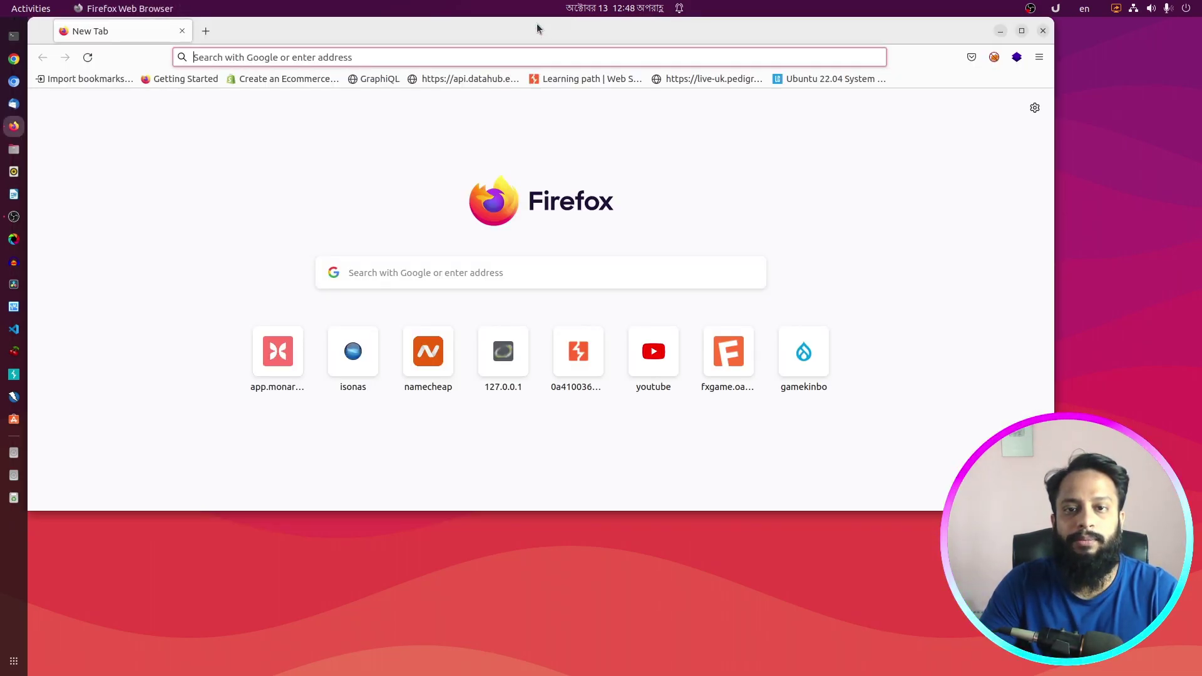
{"action": "left_click_drag", "start_coordinate": [536, 26], "coordinate": [559, 35]}
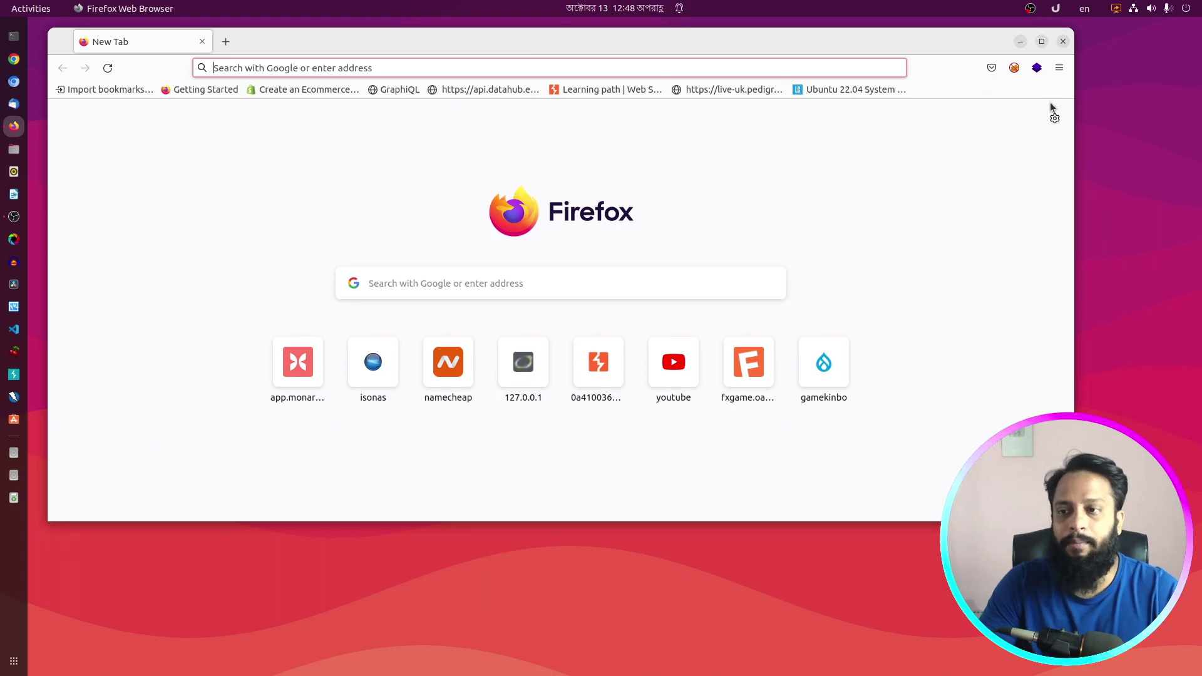
{"action": "left_click", "coordinate": [1060, 70]}
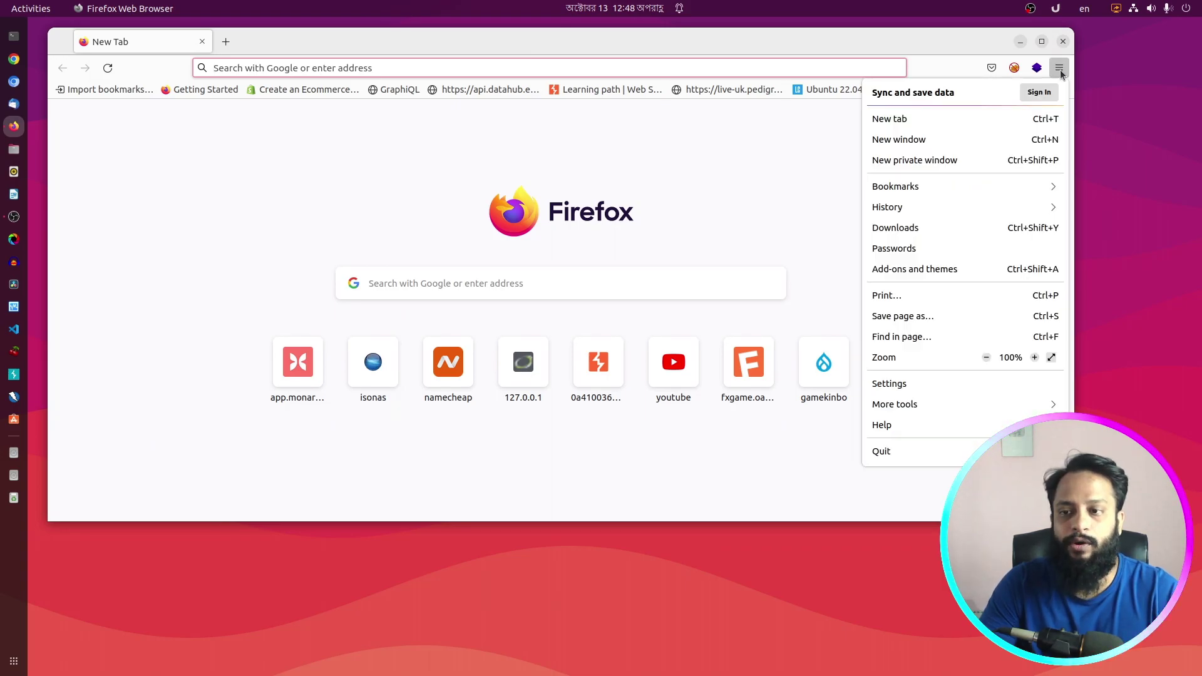
{"action": "left_click", "coordinate": [897, 389]}
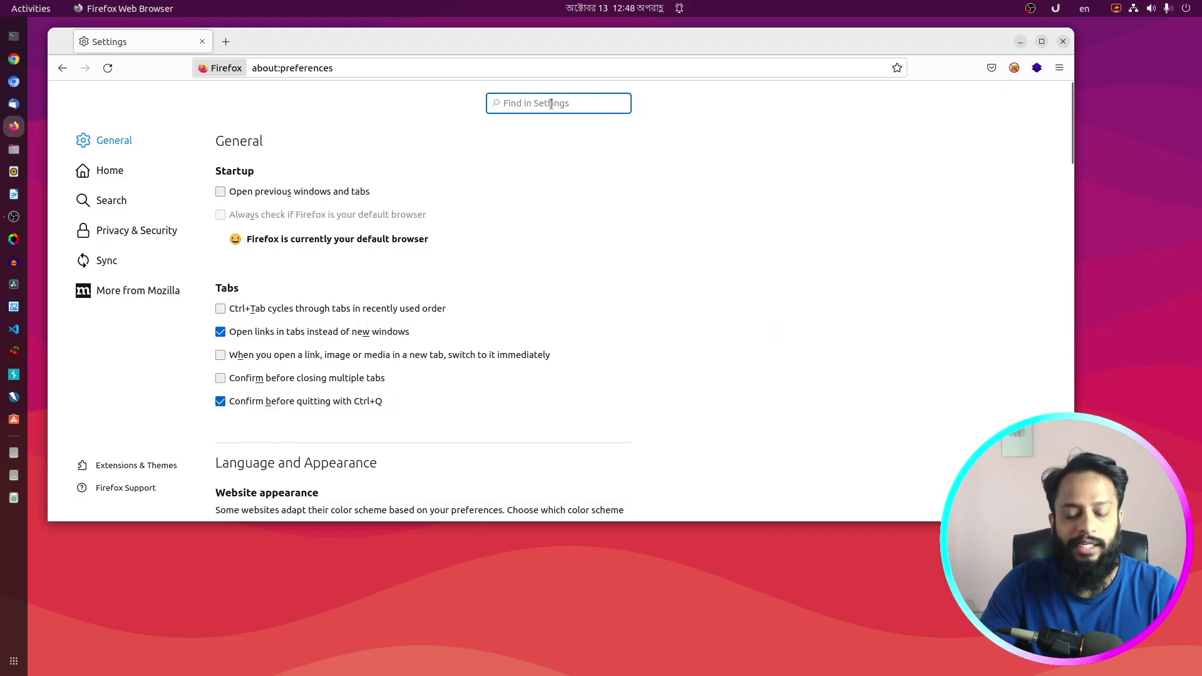
{"action": "type", "text": "net"}
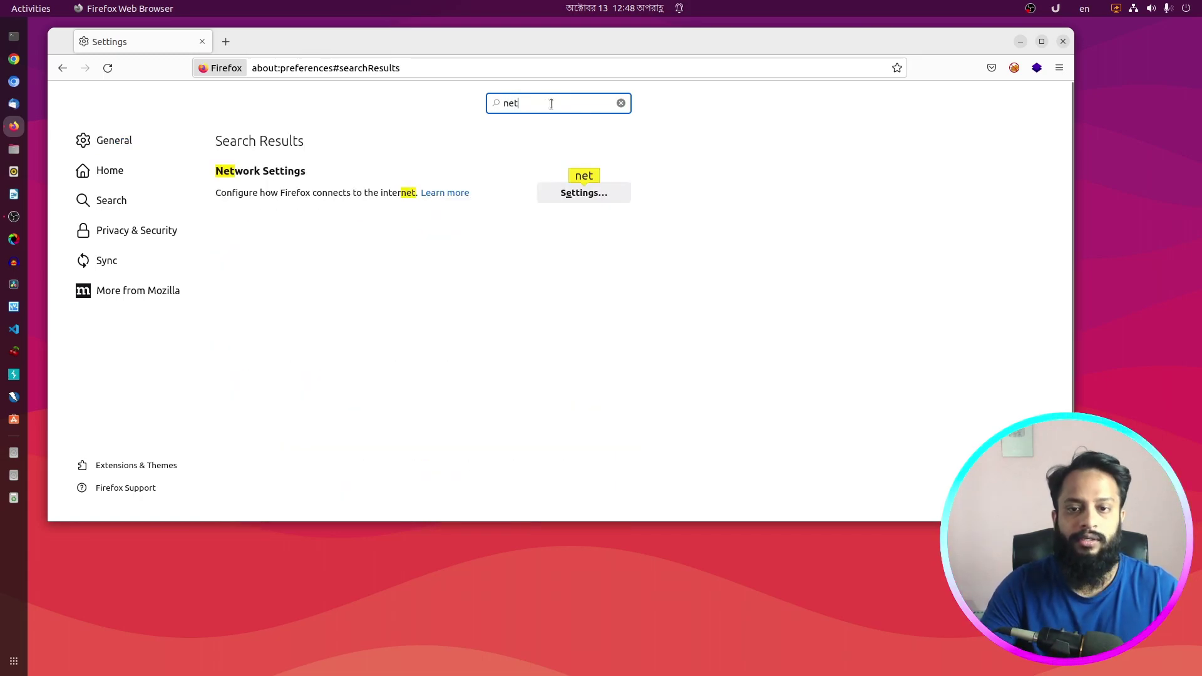
{"action": "left_click", "coordinate": [587, 193]}
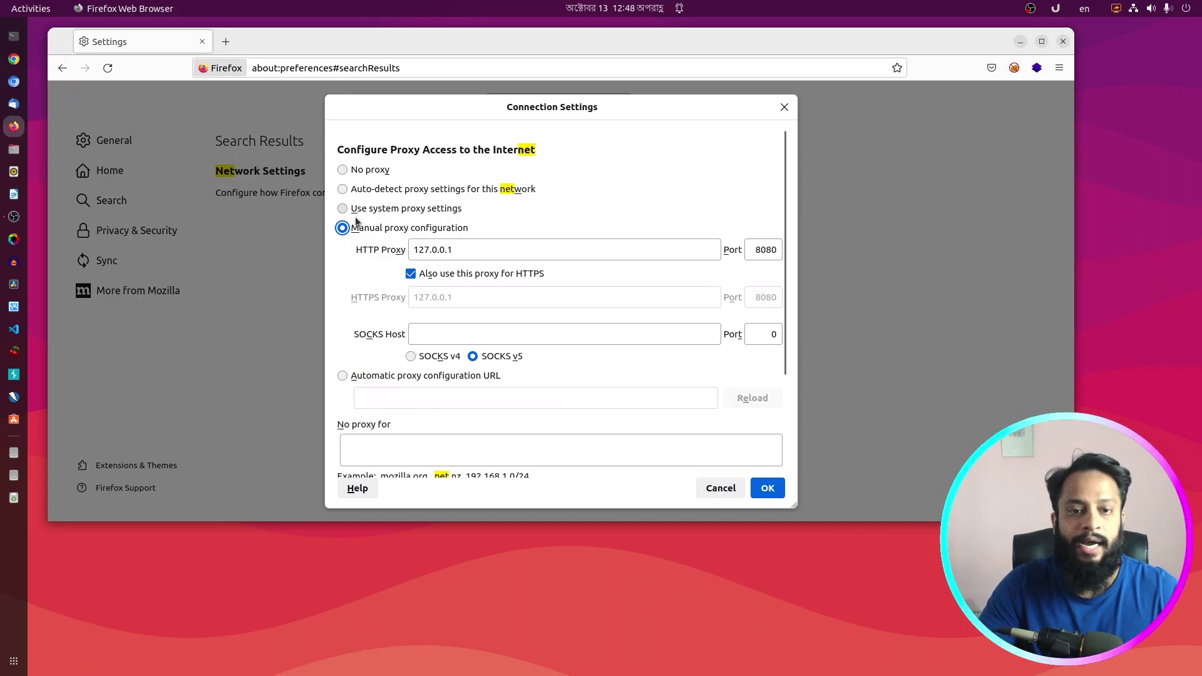
Apply manual proxy configuration with HTTP proxy 127.0.0.1, port 8080, also used for HTTPS, and replace the settings tab with a new tab.
{"action": "left_click", "coordinate": [383, 209]}
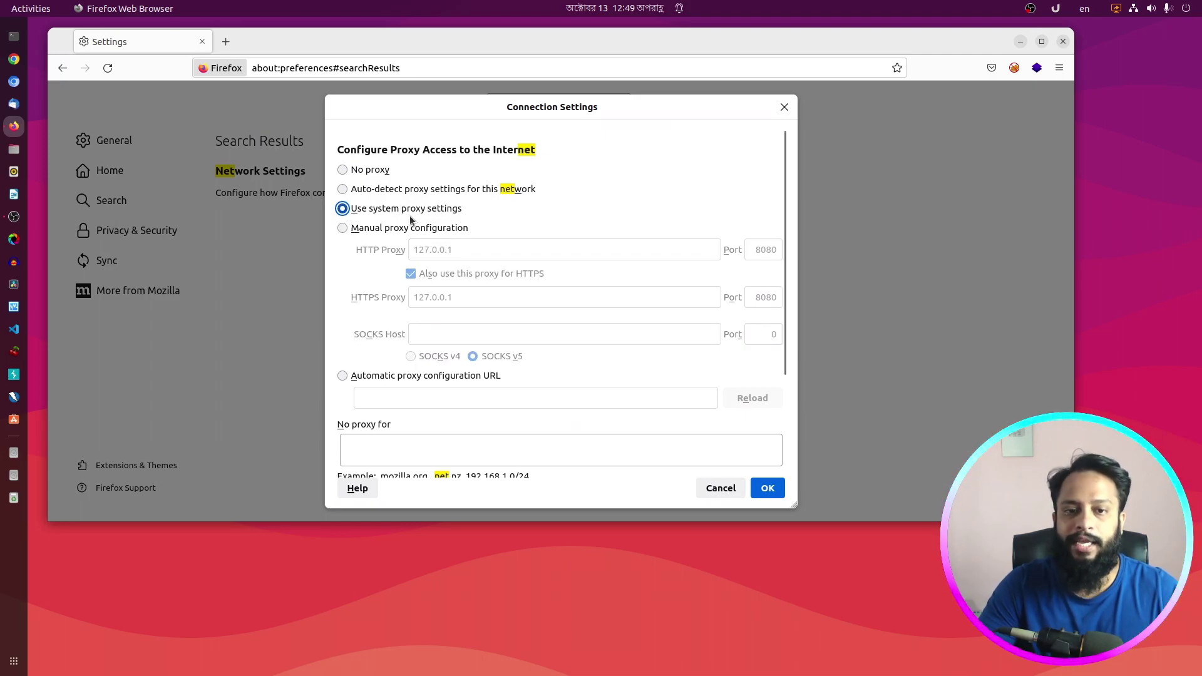
{"action": "left_click", "coordinate": [349, 228]}
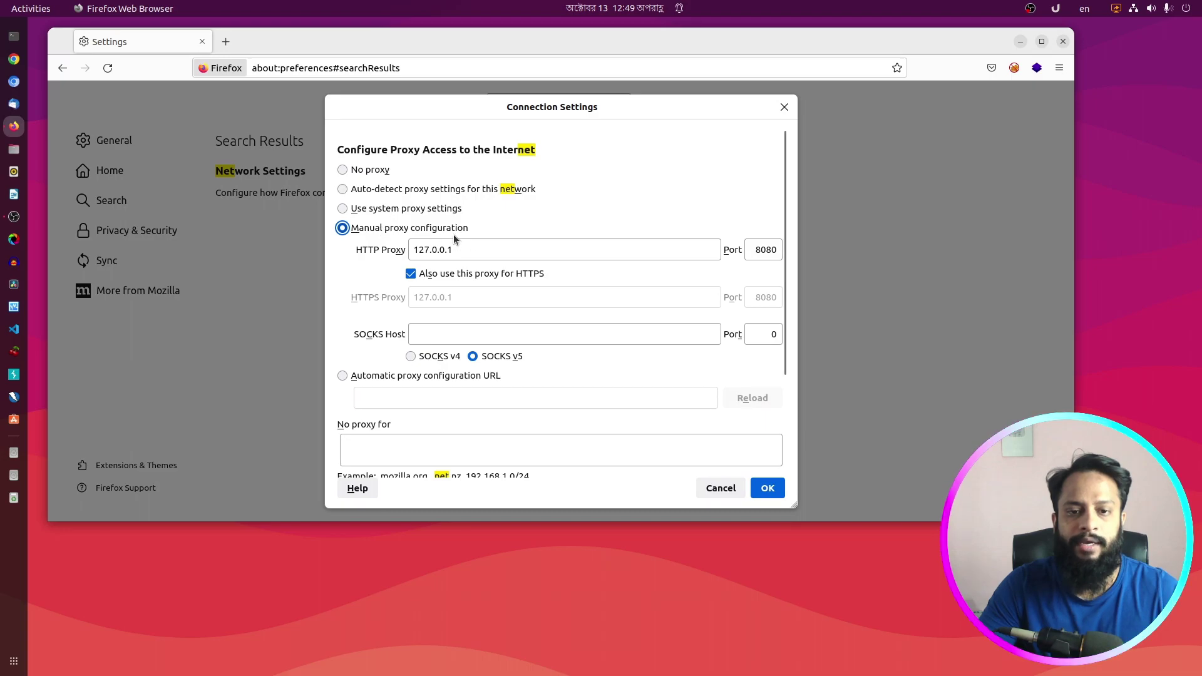
{"action": "left_click_drag", "start_coordinate": [464, 250], "coordinate": [411, 248]}
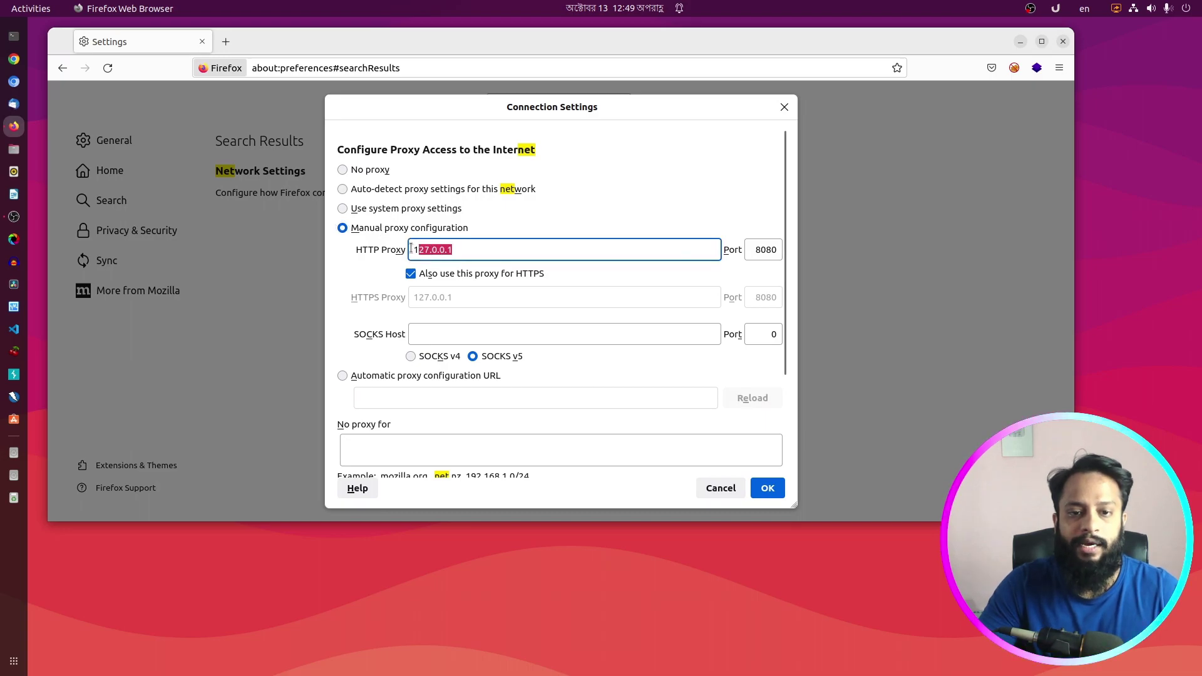
{"action": "left_click", "coordinate": [466, 250]}
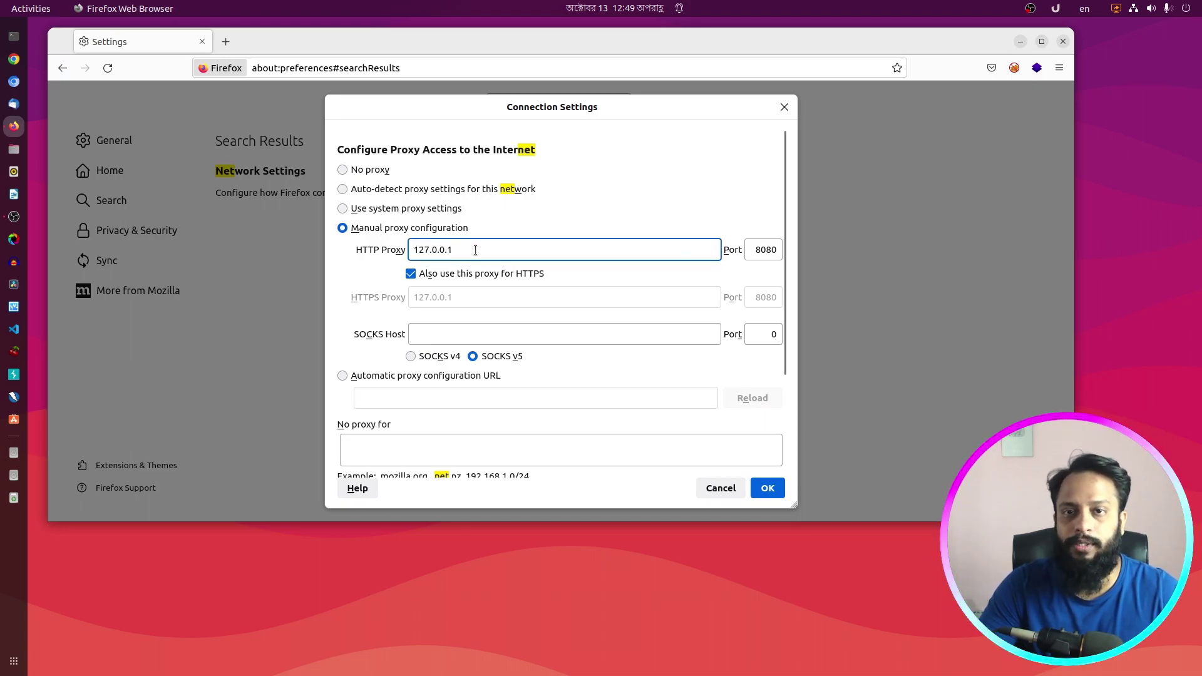
{"action": "double_click", "coordinate": [759, 251]}
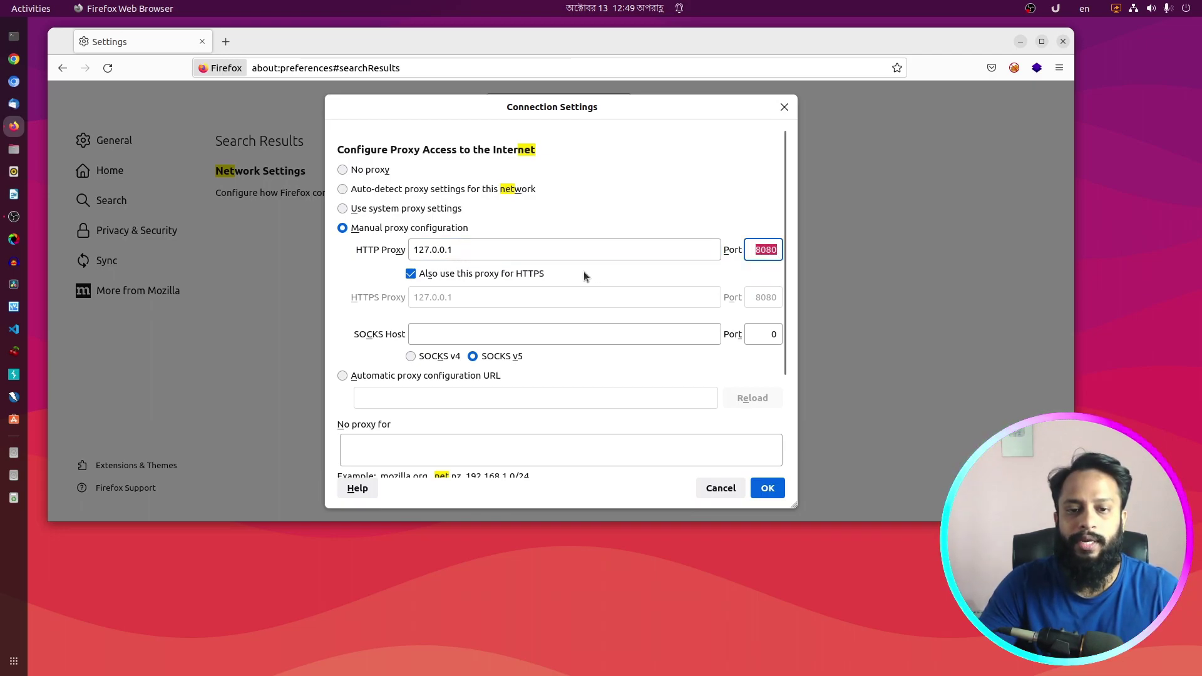
{"action": "left_click", "coordinate": [411, 273]}
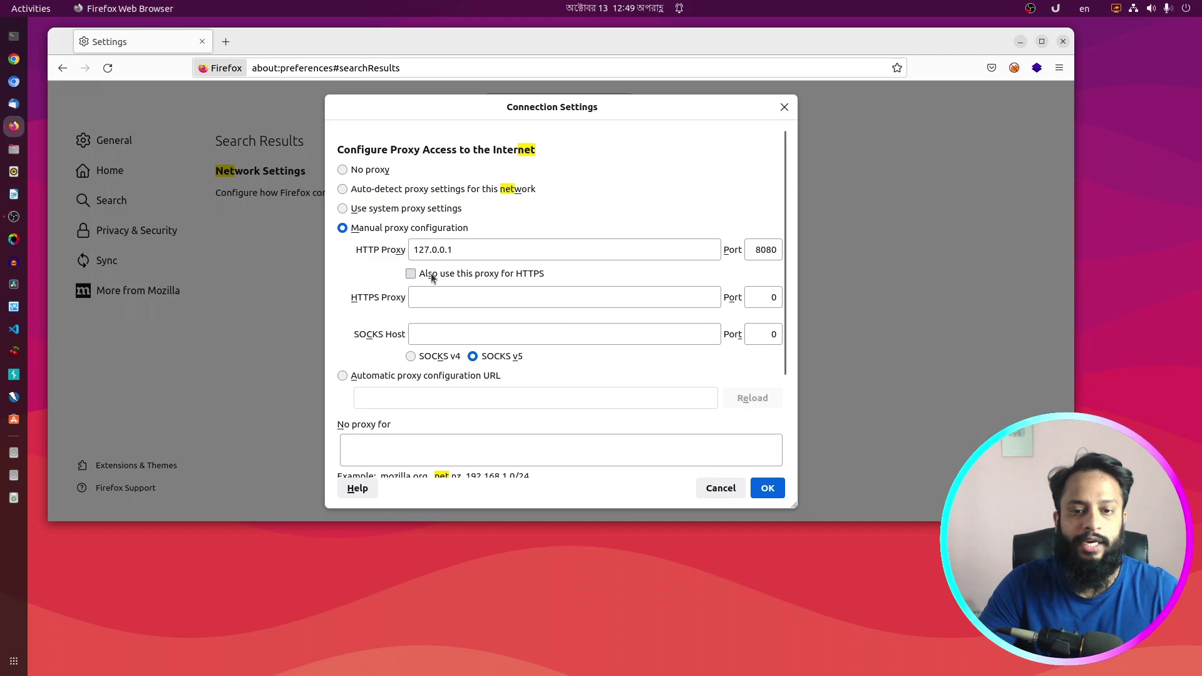
{"action": "left_click", "coordinate": [420, 276]}
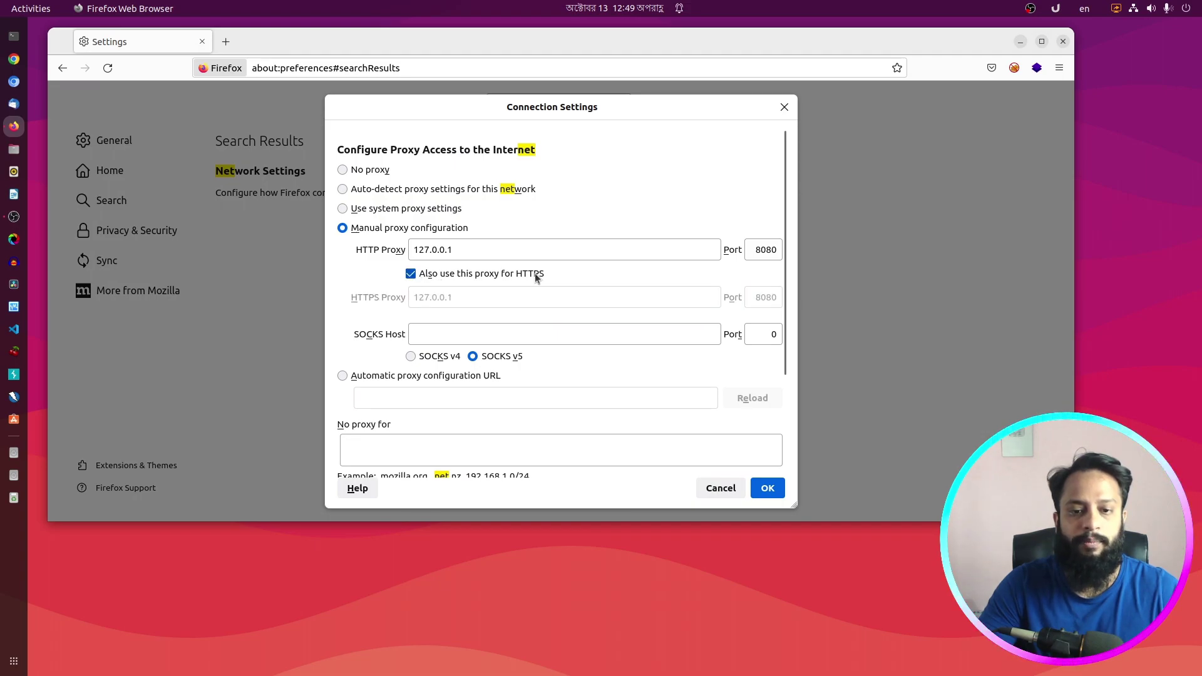
{"action": "left_click", "coordinate": [768, 488]}
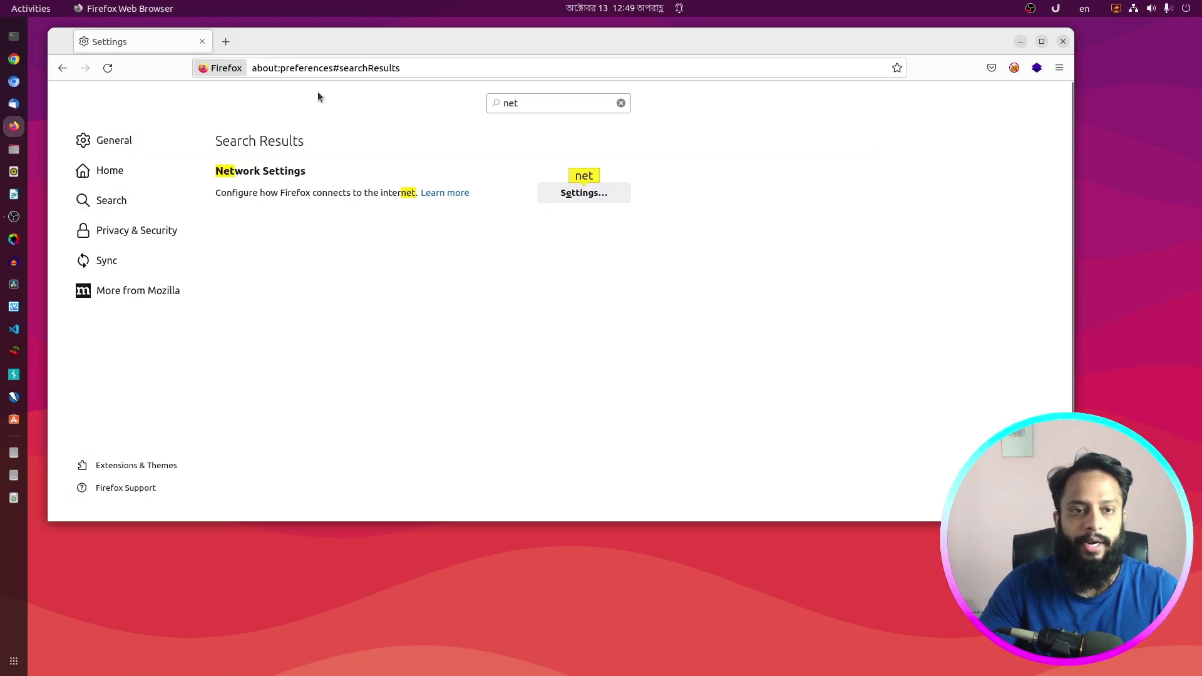
{"action": "left_click", "coordinate": [226, 42]}
{"action": "left_click", "coordinate": [202, 42]}
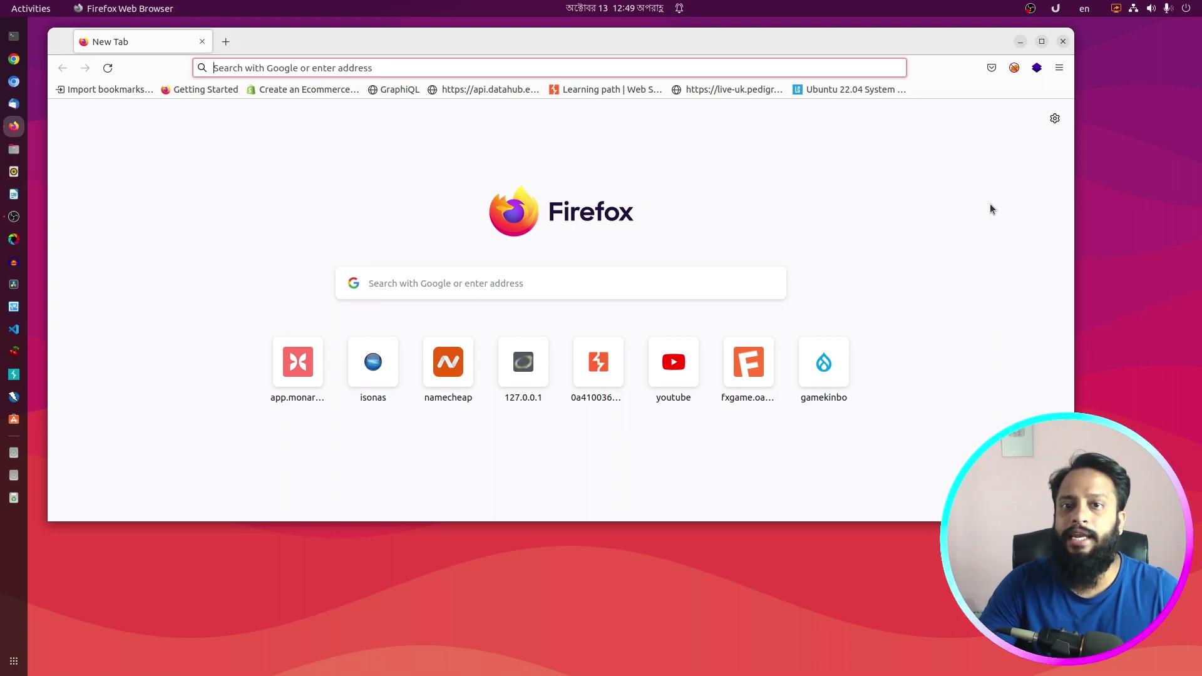
Examine FoxyProxy's Add Proxy form, including the address and port fields, and its list of proxies, without saving or switching anything.
{"action": "left_click", "coordinate": [1014, 68]}
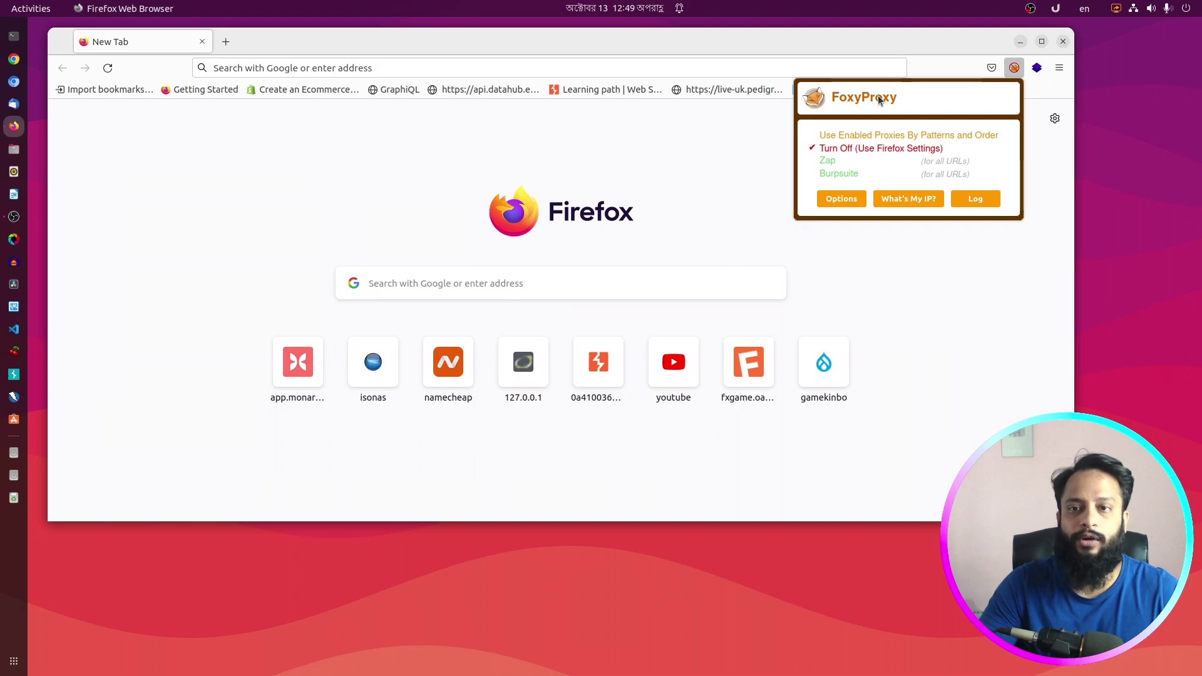
{"action": "left_click", "coordinate": [841, 199]}
{"action": "left_click", "coordinate": [101, 164]}
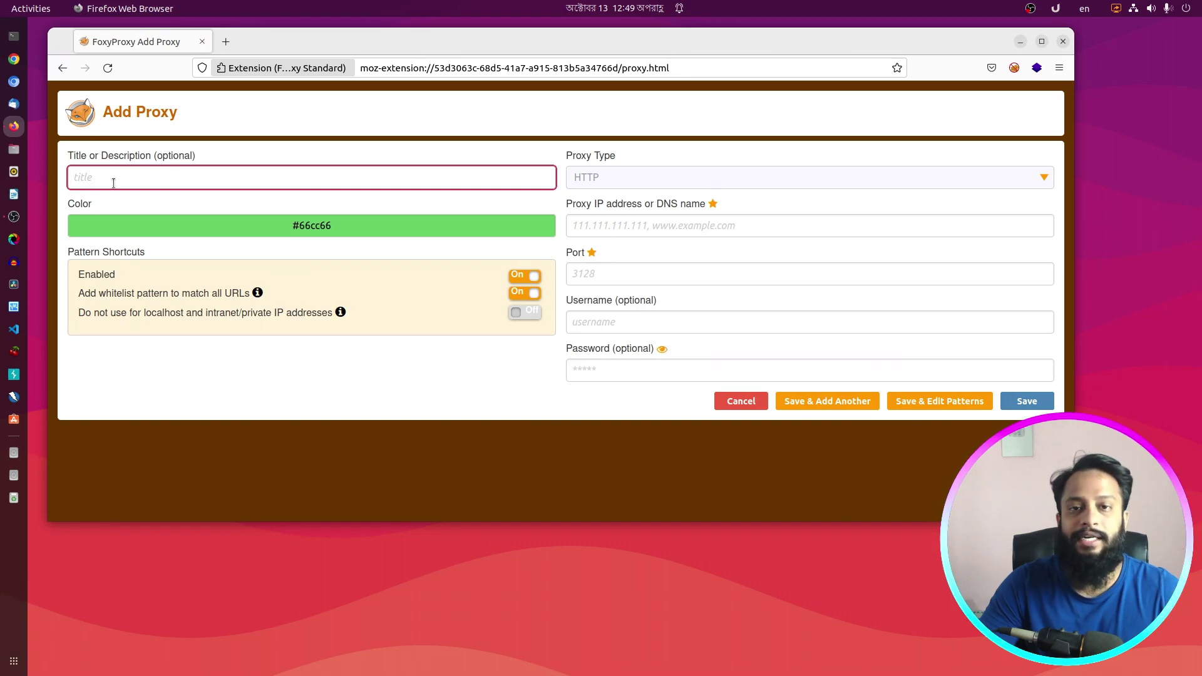
{"action": "left_click", "coordinate": [590, 232]}
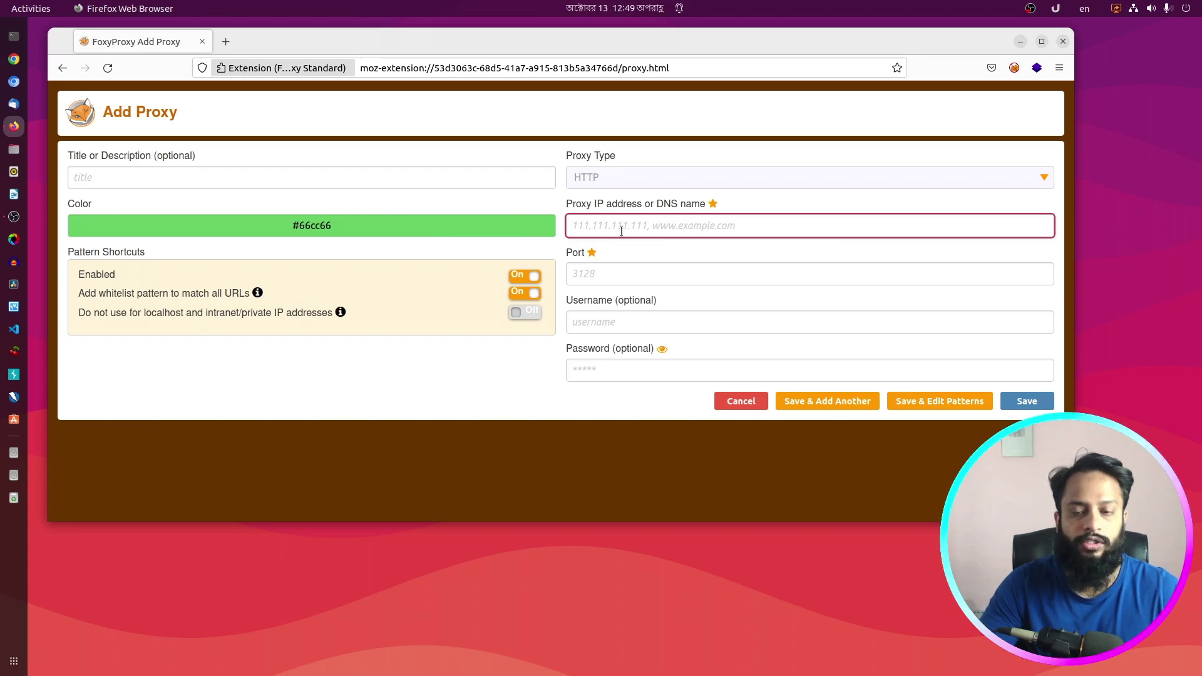
{"action": "left_click", "coordinate": [597, 274]}
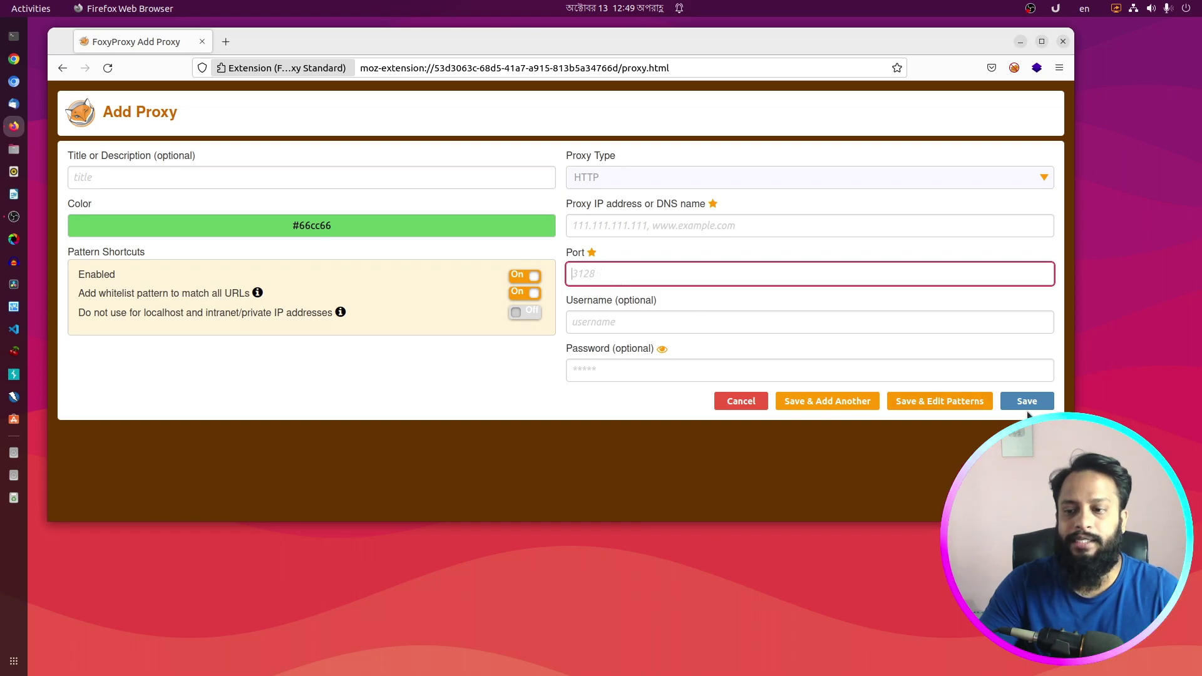
{"action": "left_click", "coordinate": [842, 472]}
{"action": "left_click", "coordinate": [202, 42]}
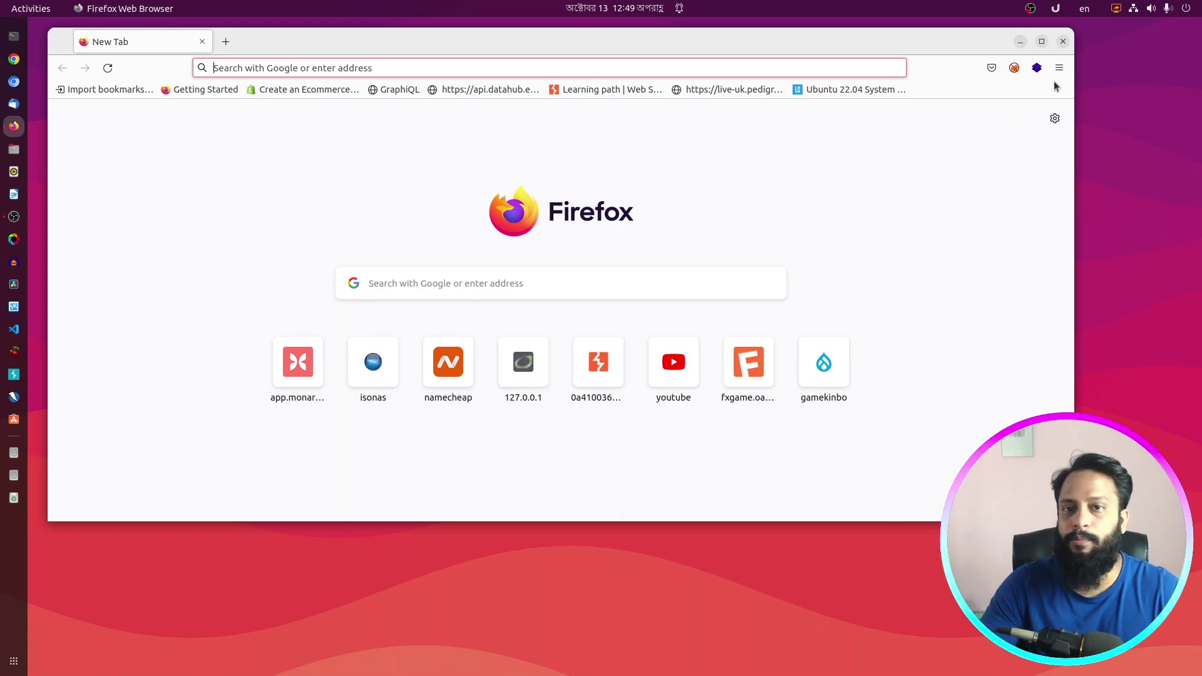
{"action": "left_click", "coordinate": [1014, 67]}
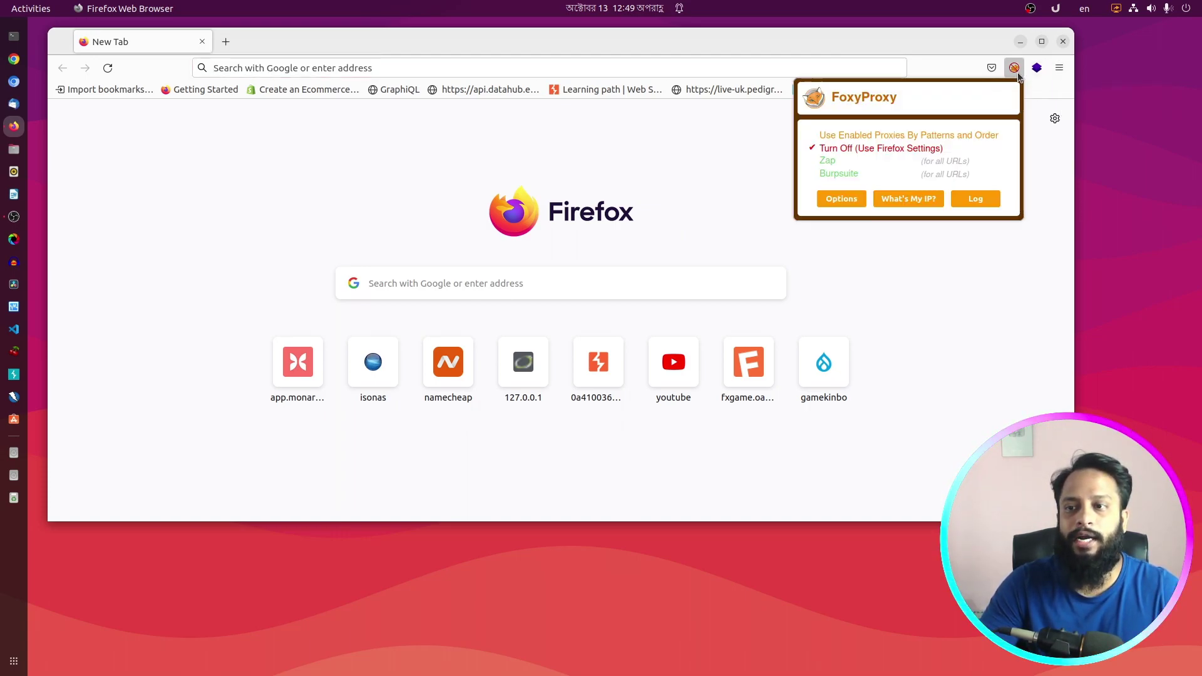
{"action": "left_click", "coordinate": [951, 341]}
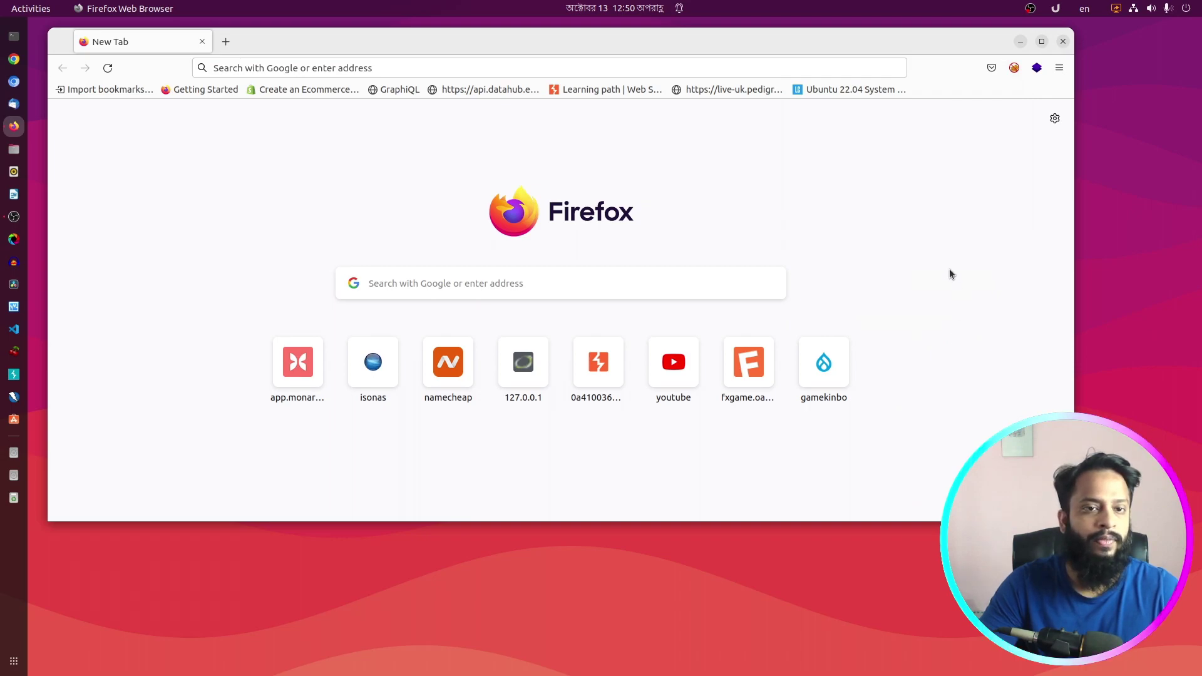
{"action": "left_click_drag", "start_coordinate": [549, 45], "coordinate": [542, 43]}
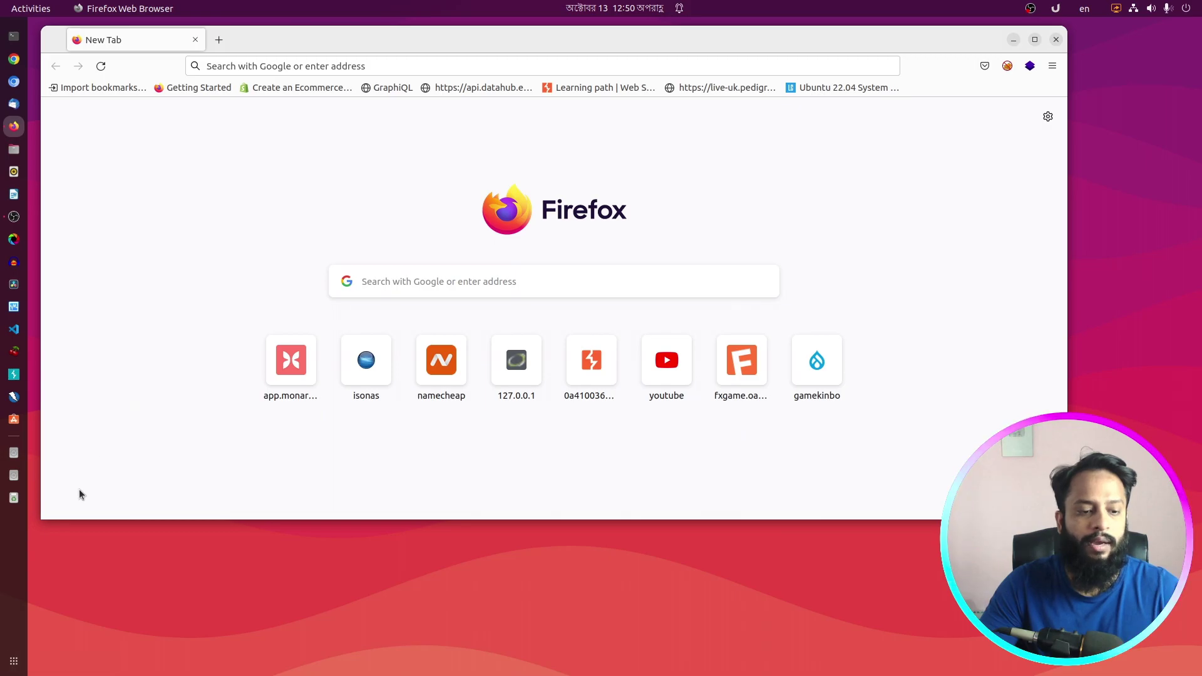
Search the applications for "burp" and start Burp Suite Community Edition with a temporary project.
{"action": "left_click", "coordinate": [14, 661]}
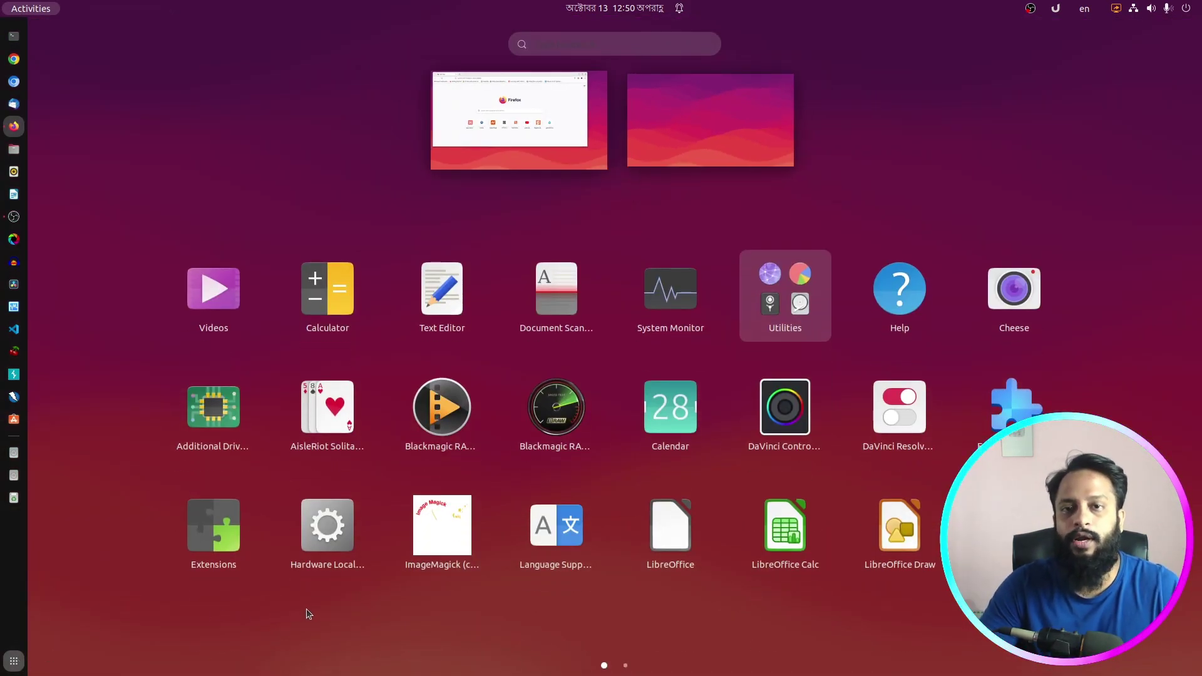
{"action": "type", "text": "burp"}
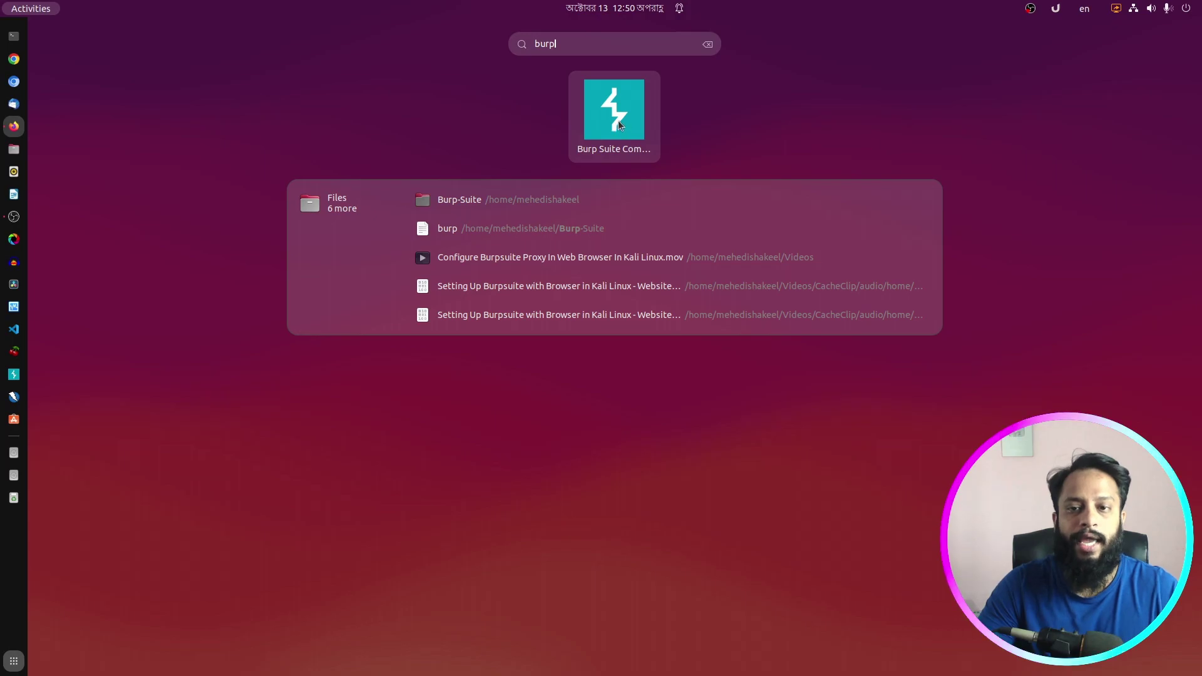
{"action": "left_click", "coordinate": [617, 120]}
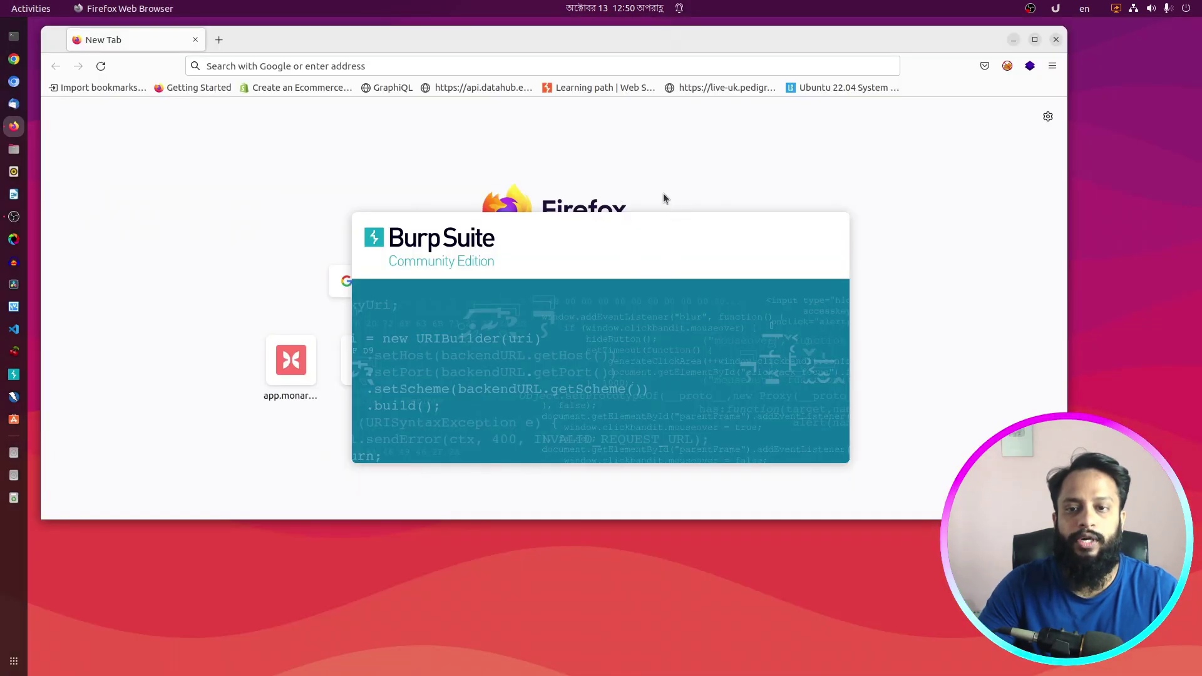
{"action": "left_click", "coordinate": [878, 532]}
{"action": "left_click", "coordinate": [876, 533]}
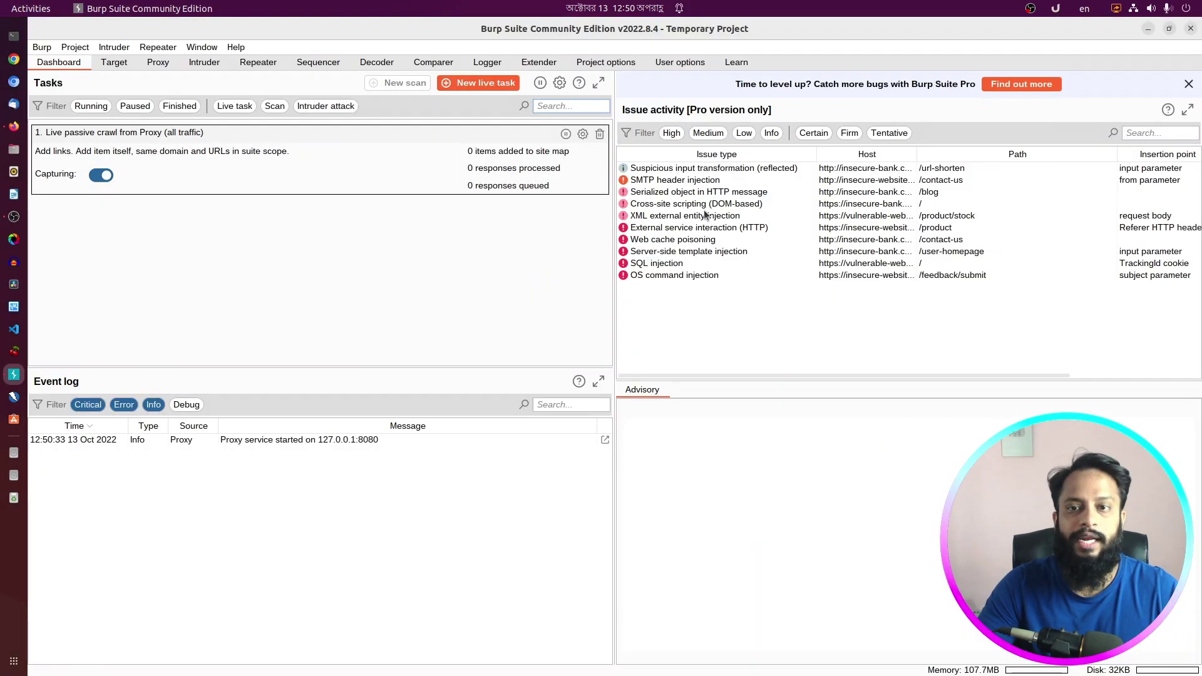
Open Burp's proxy options and select the listener running on 127.0.0.1:8080.
{"action": "left_click", "coordinate": [153, 62]}
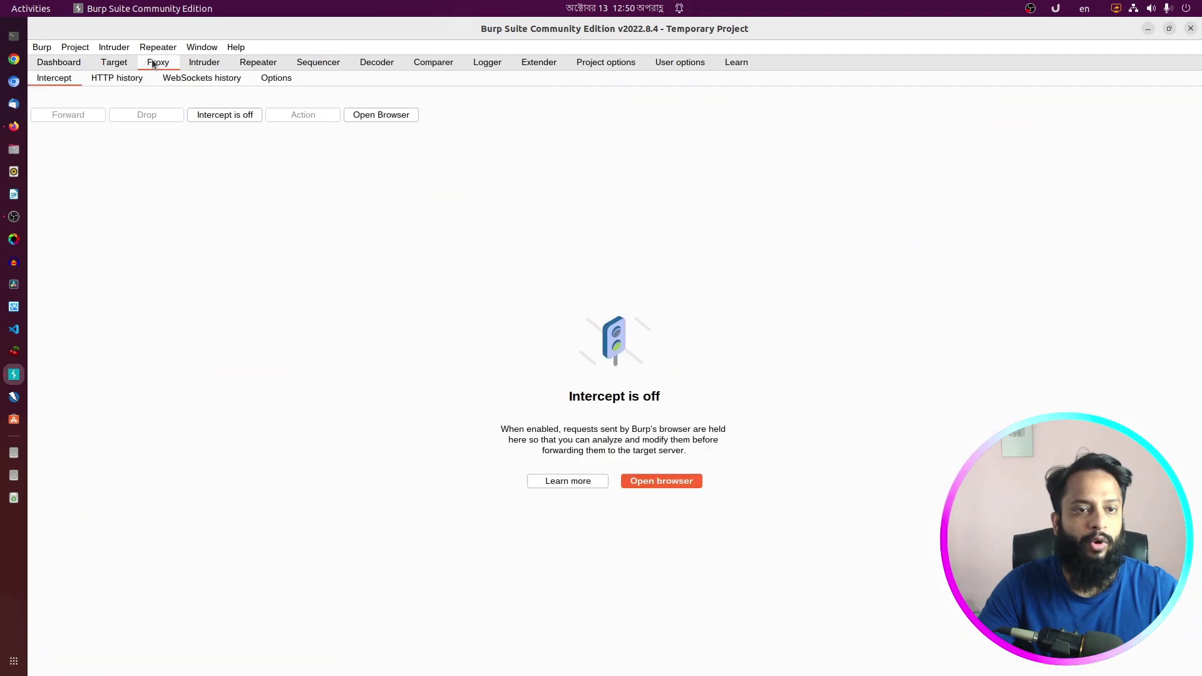
{"action": "left_click", "coordinate": [289, 80]}
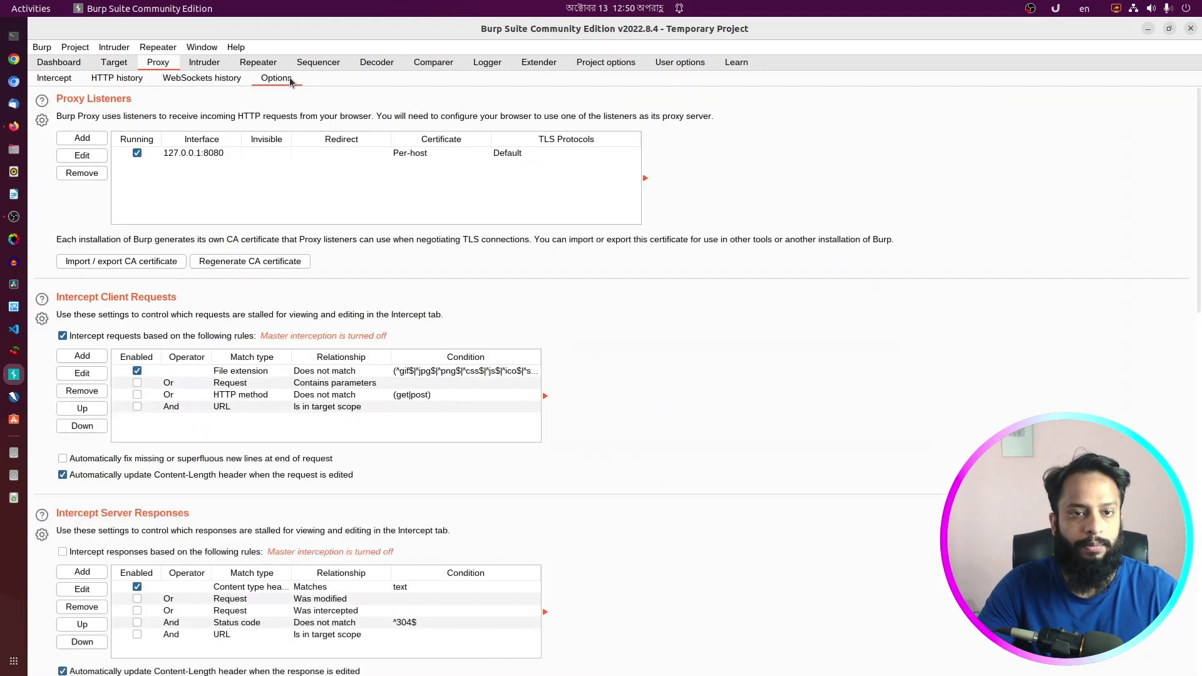
{"action": "left_click", "coordinate": [207, 156]}
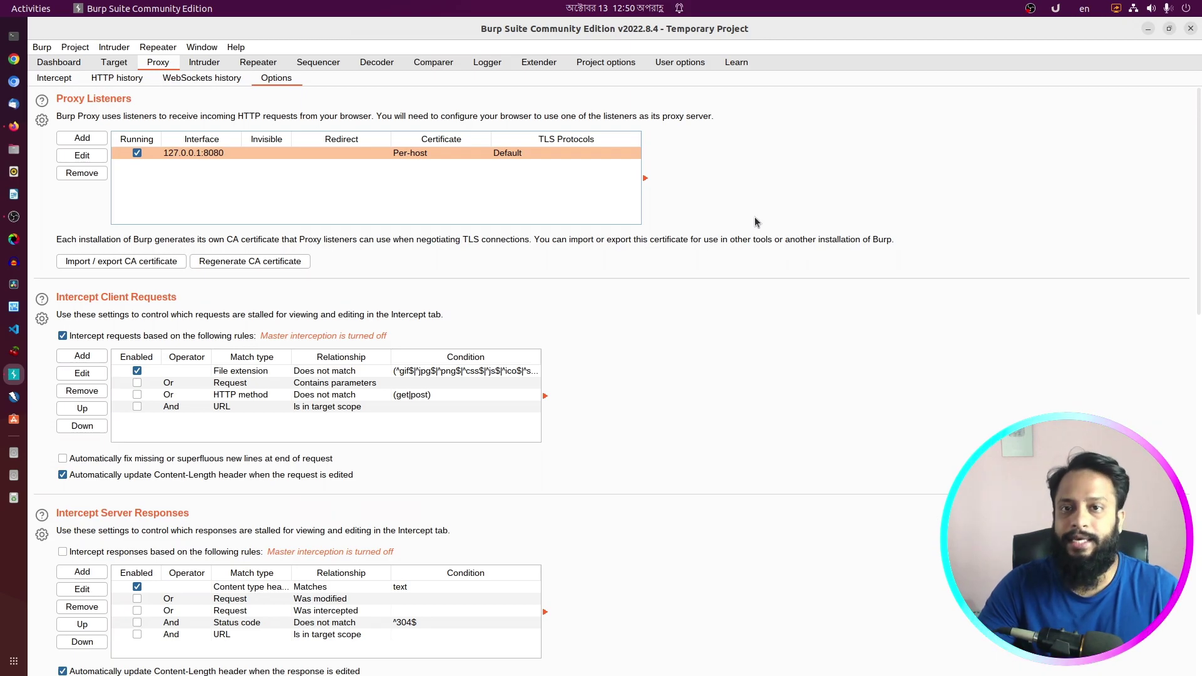
Examine the binding settings for a new proxy listener, including port and address, and close the form without adding one.
{"action": "left_click", "coordinate": [82, 138]}
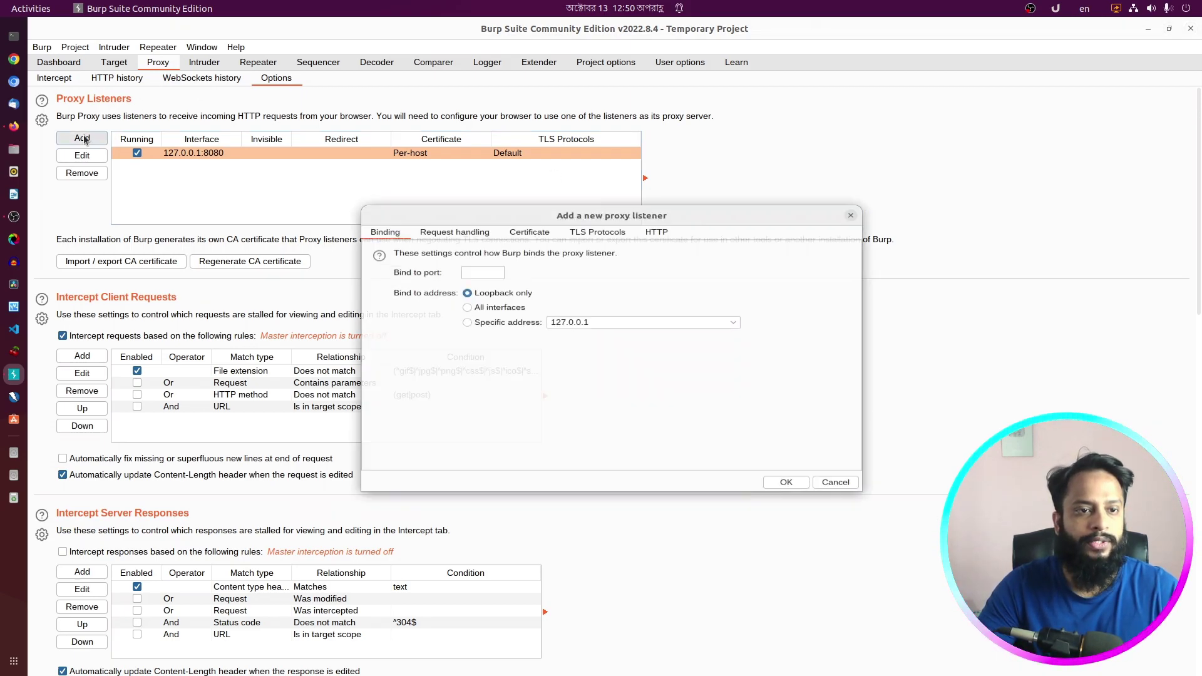
{"action": "left_click", "coordinate": [464, 261]}
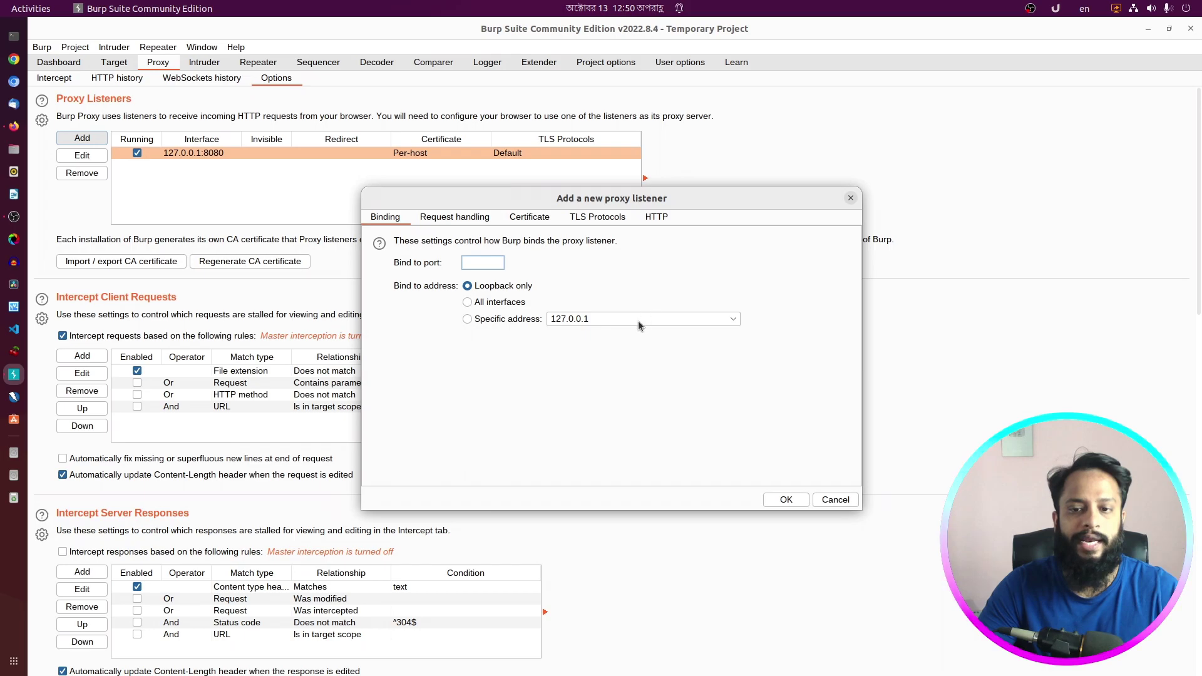
{"action": "left_click", "coordinate": [850, 199]}
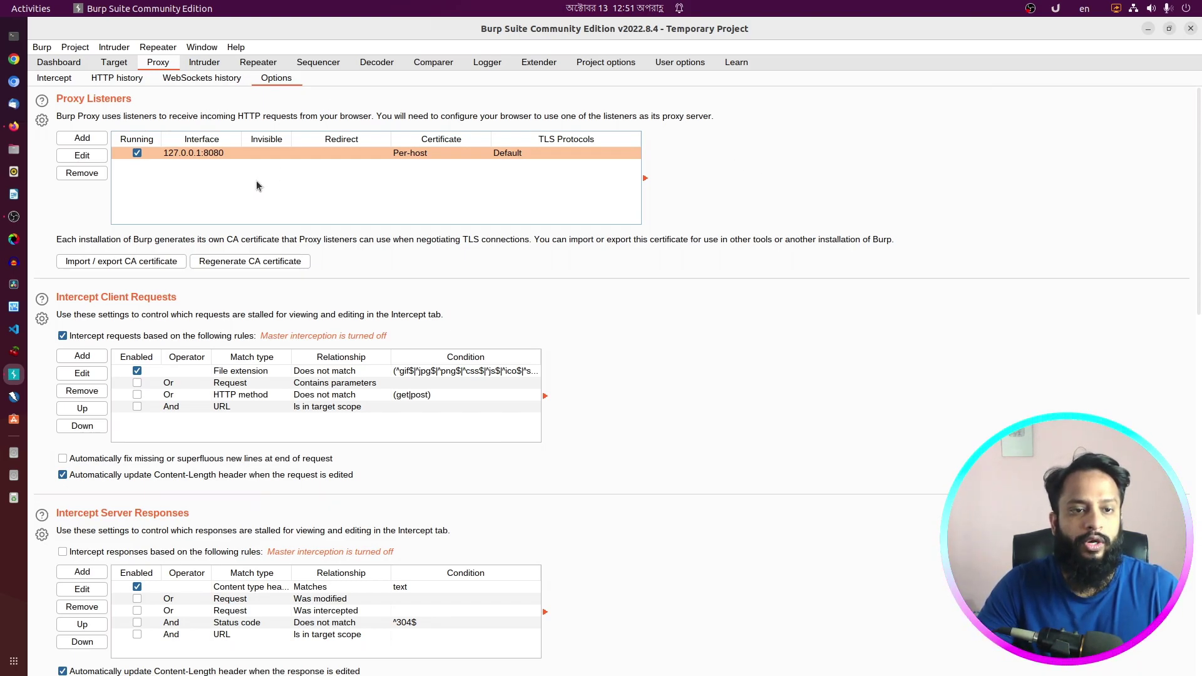
Switch to Firefox and check FoxyProxy's list of proxies without changing the active one.
{"action": "left_click", "coordinate": [14, 126]}
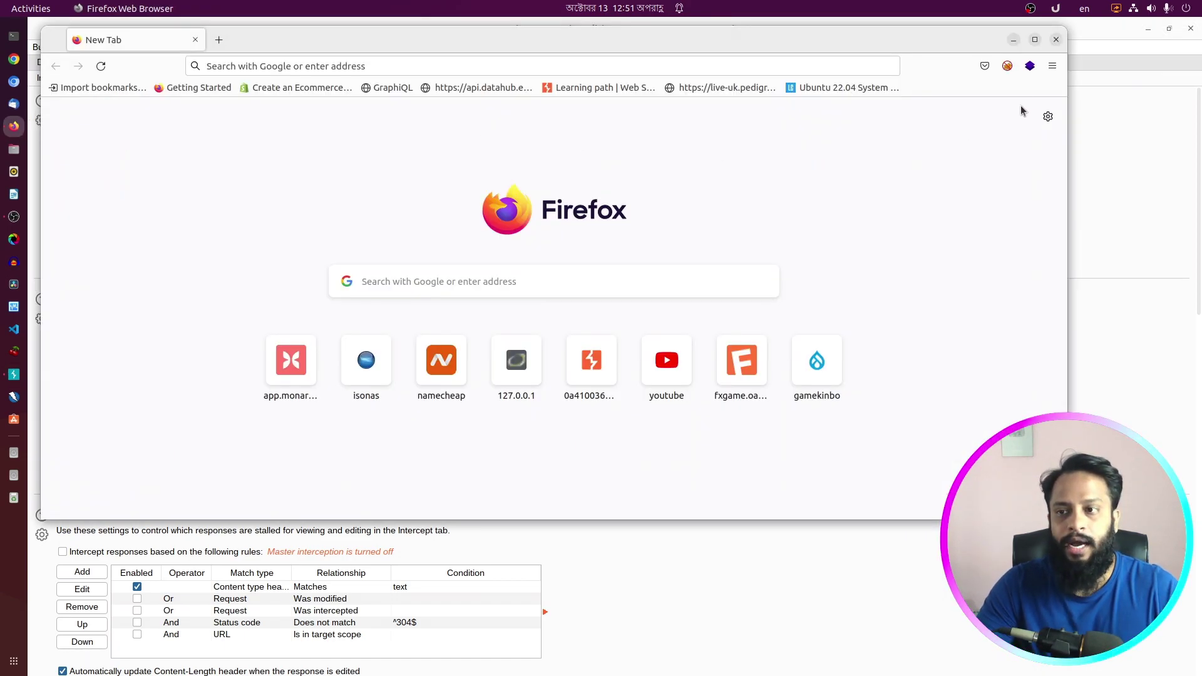
{"action": "left_click", "coordinate": [1008, 67]}
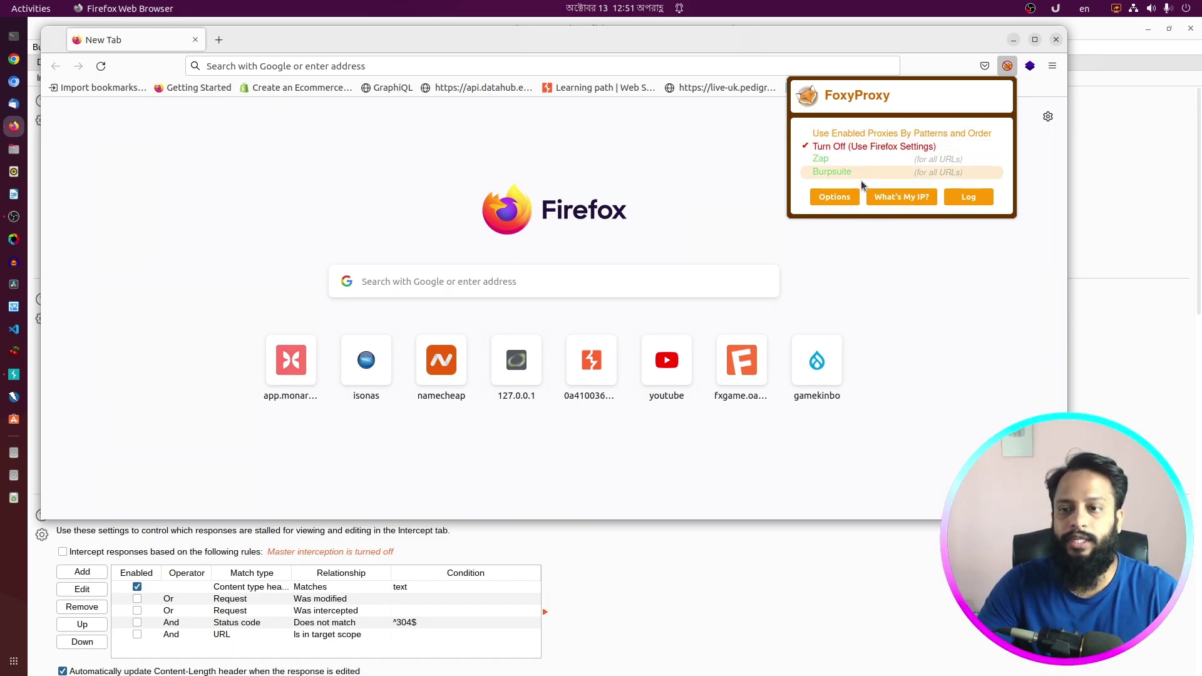
{"action": "left_click", "coordinate": [949, 302]}
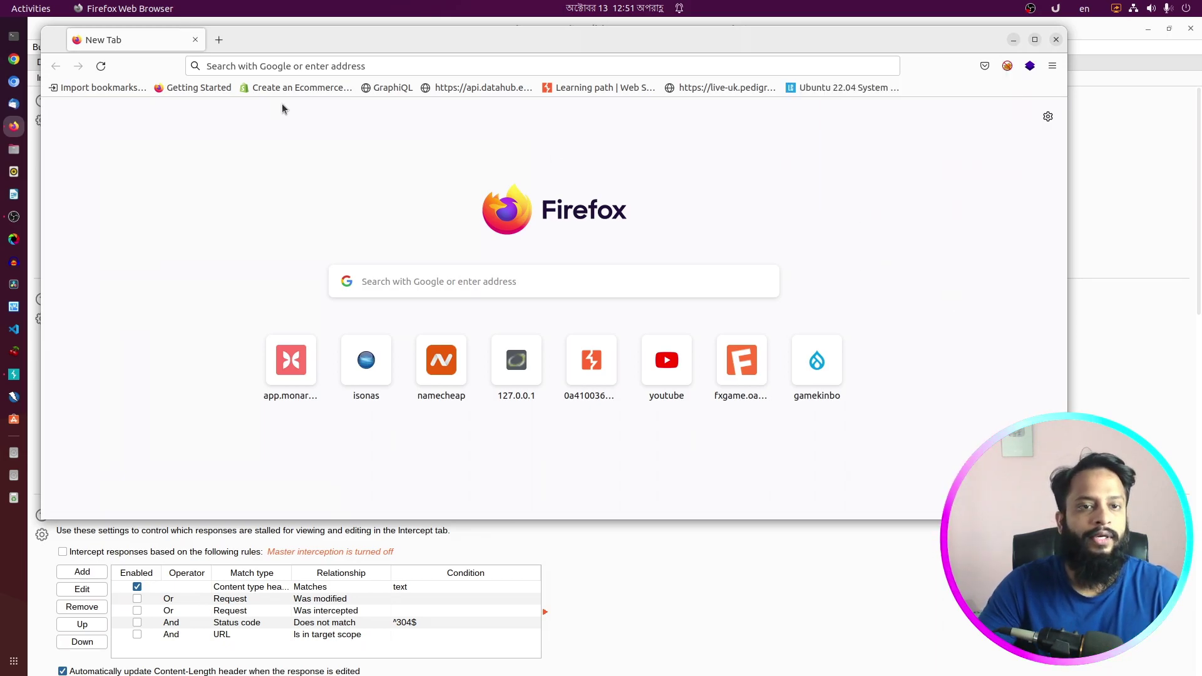
{"action": "left_click", "coordinate": [257, 65]}
{"action": "type", "text": "http://burpsuite/"}
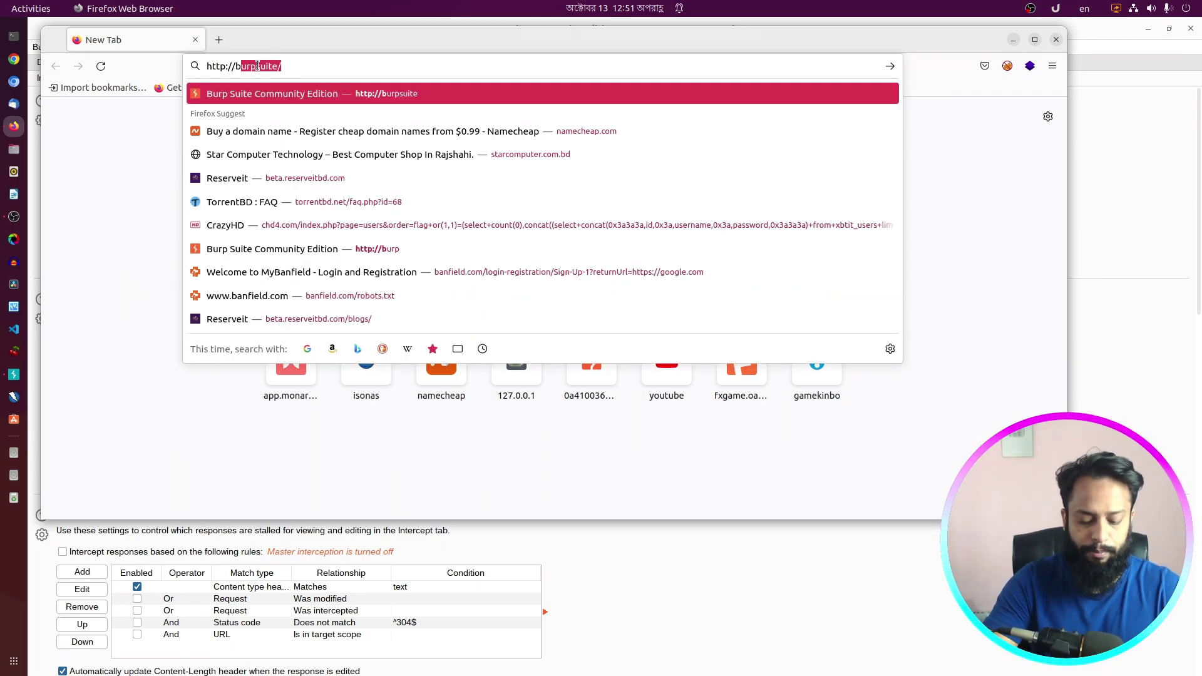
{"action": "key", "text": "Return"}
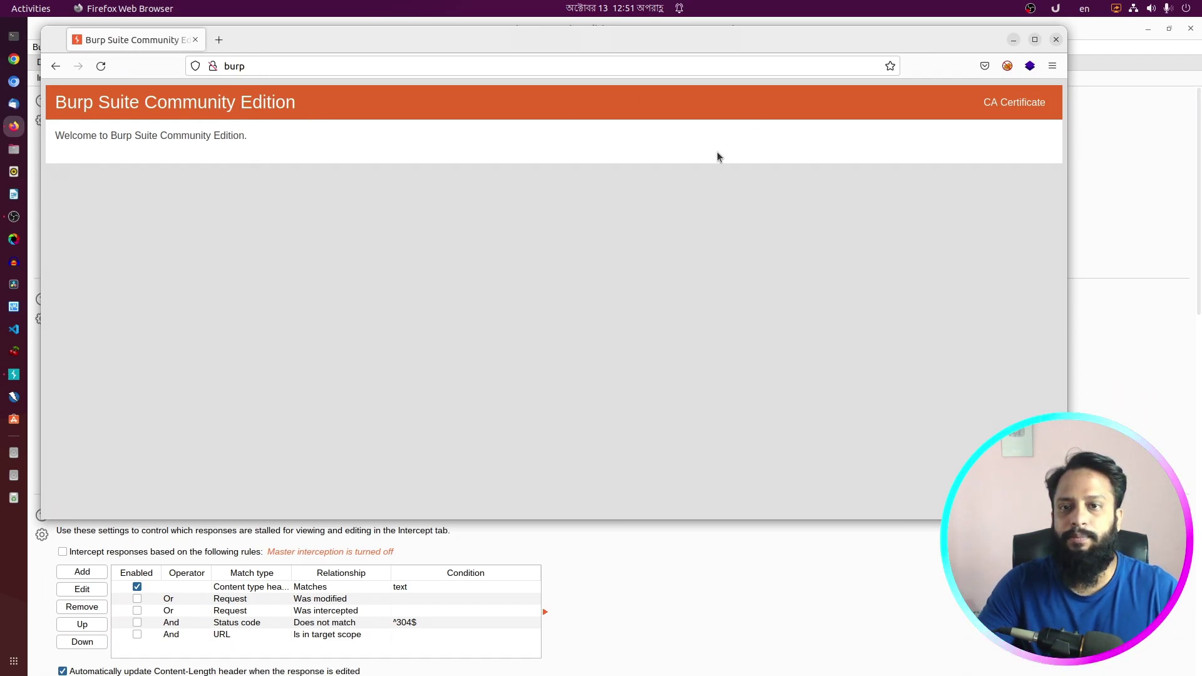
{"action": "left_click", "coordinate": [1019, 108]}
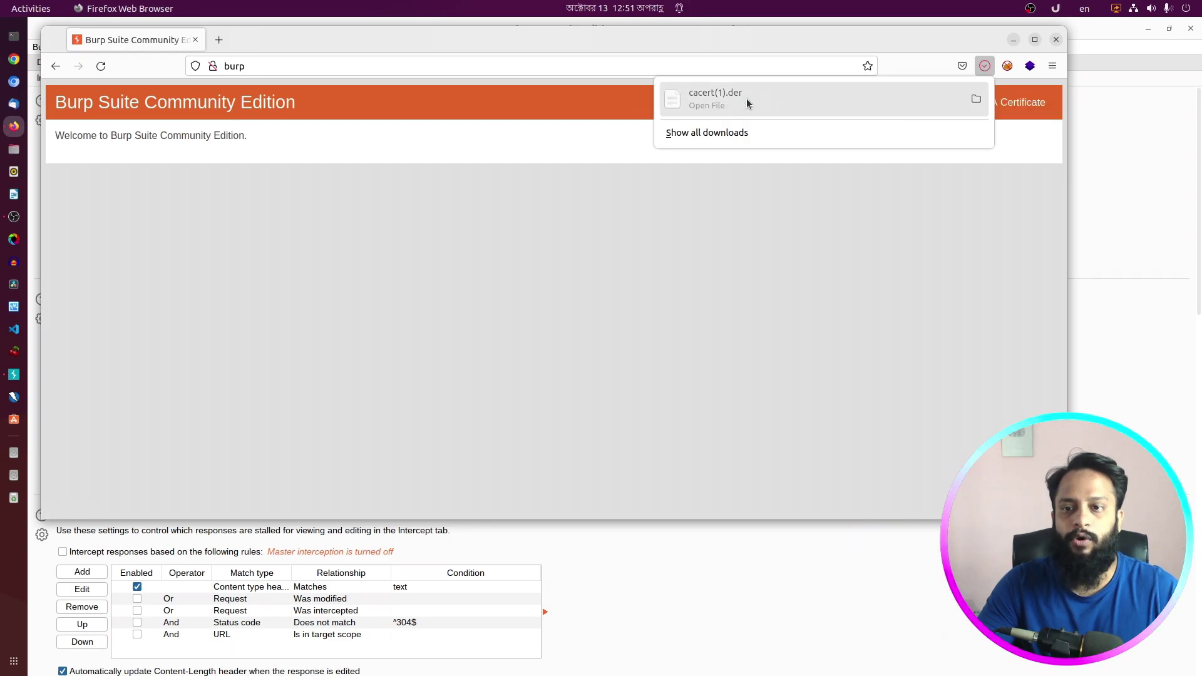
{"action": "left_click", "coordinate": [814, 144]}
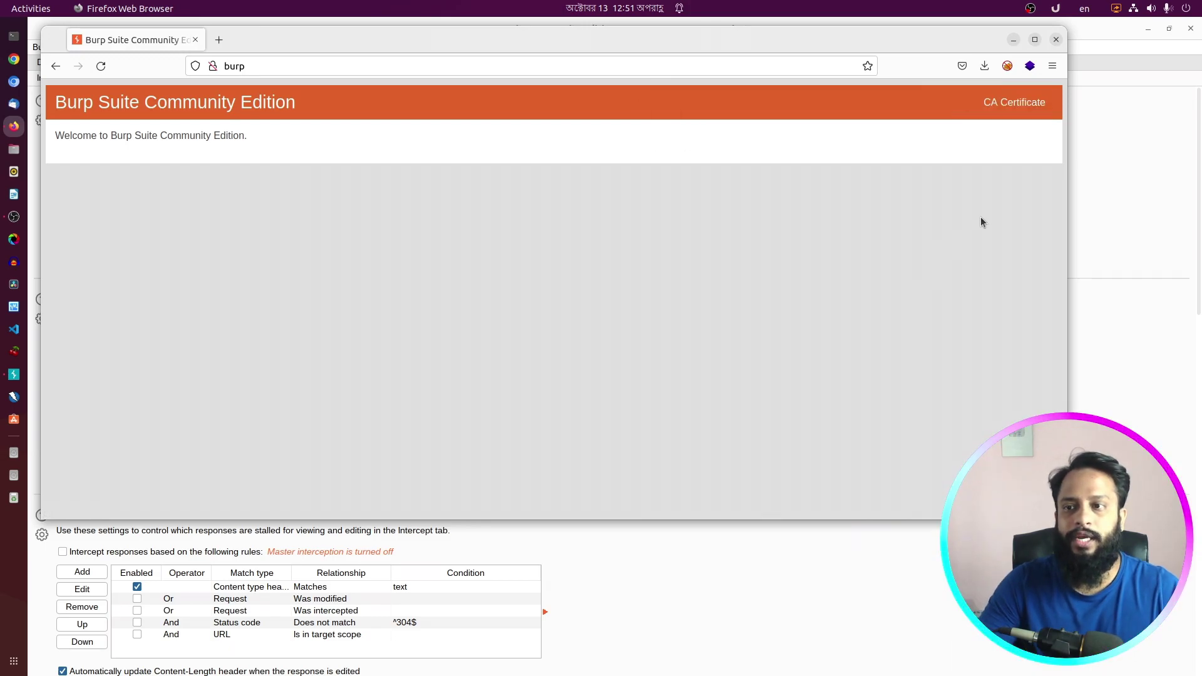
Search Firefox's settings for "certi" and open the Certificate Manager.
{"action": "left_click", "coordinate": [1052, 67]}
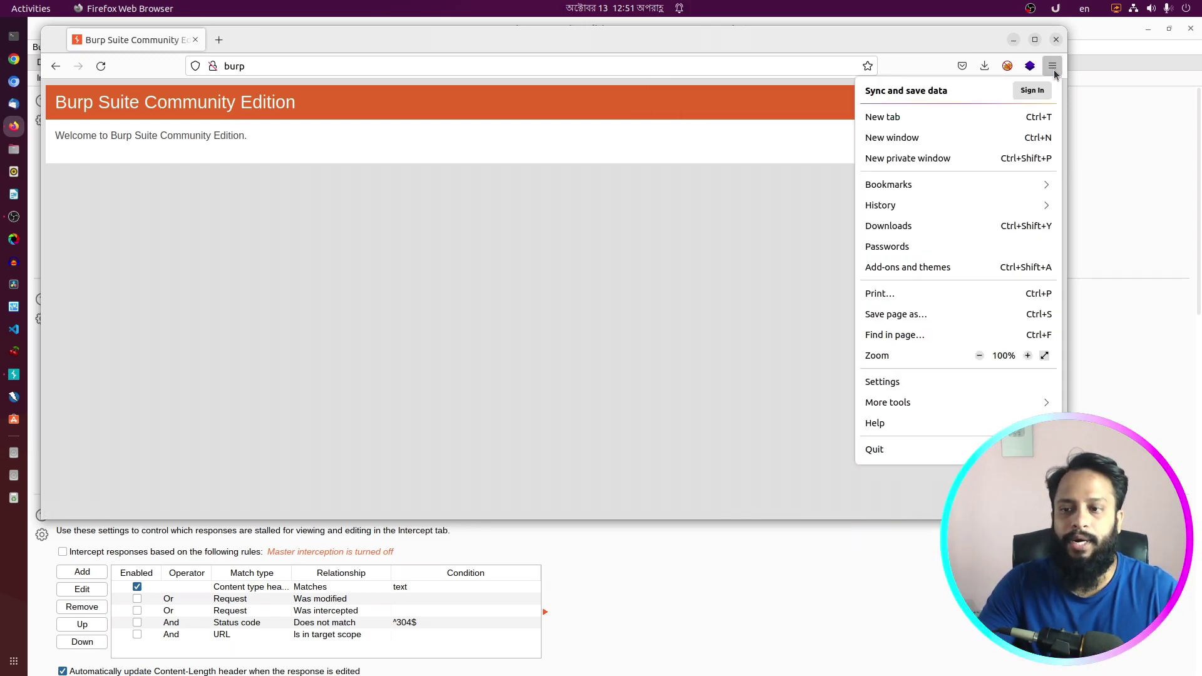
{"action": "left_click", "coordinate": [911, 380]}
{"action": "type", "text": "certi"}
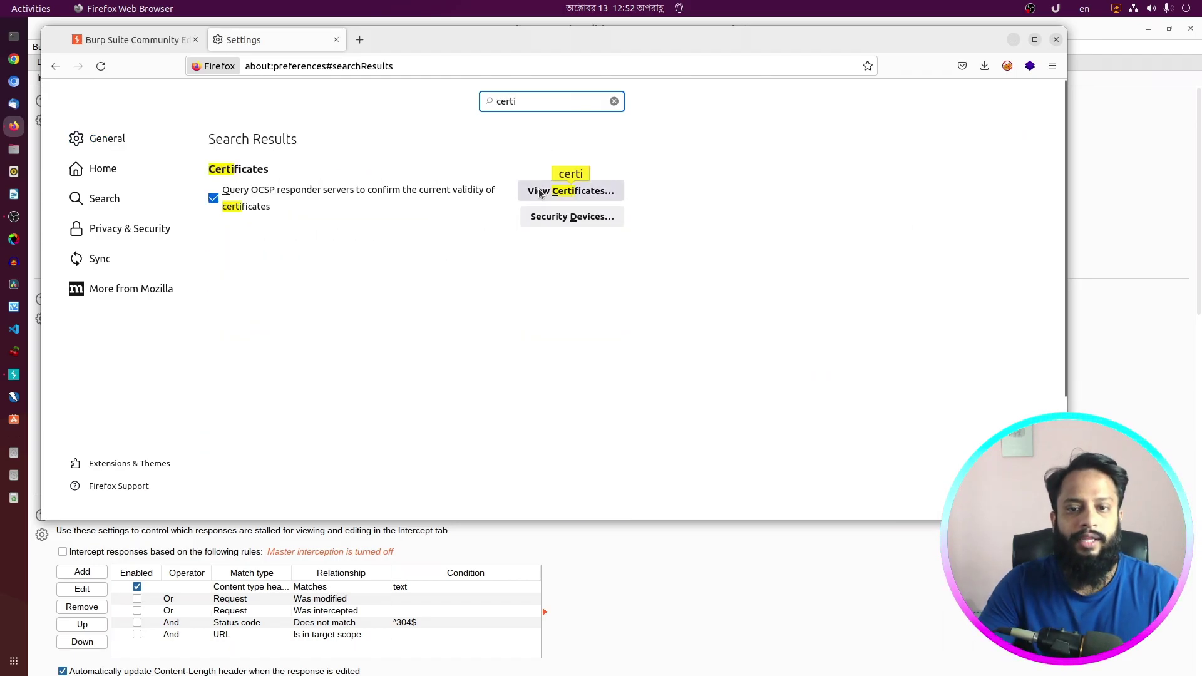
{"action": "left_click", "coordinate": [539, 191]}
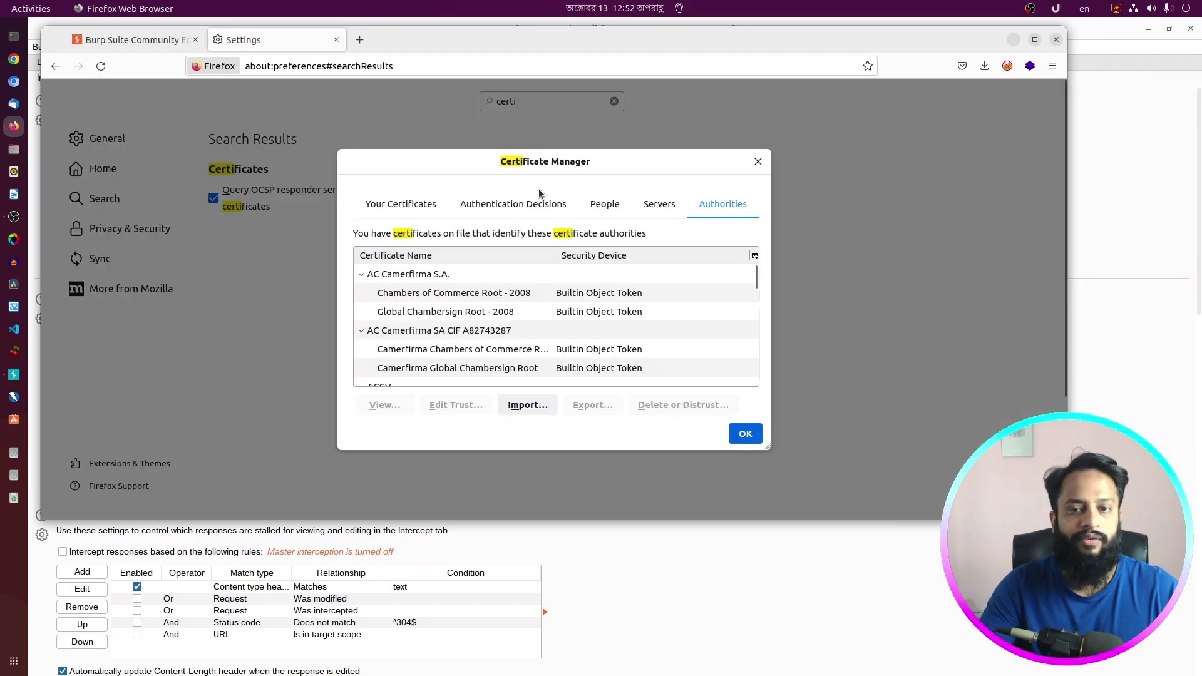
Start importing a CA certificate, locate cacert.der in Downloads, and cancel the import, closing the Certificate Manager and the settings.
{"action": "left_click", "coordinate": [524, 405]}
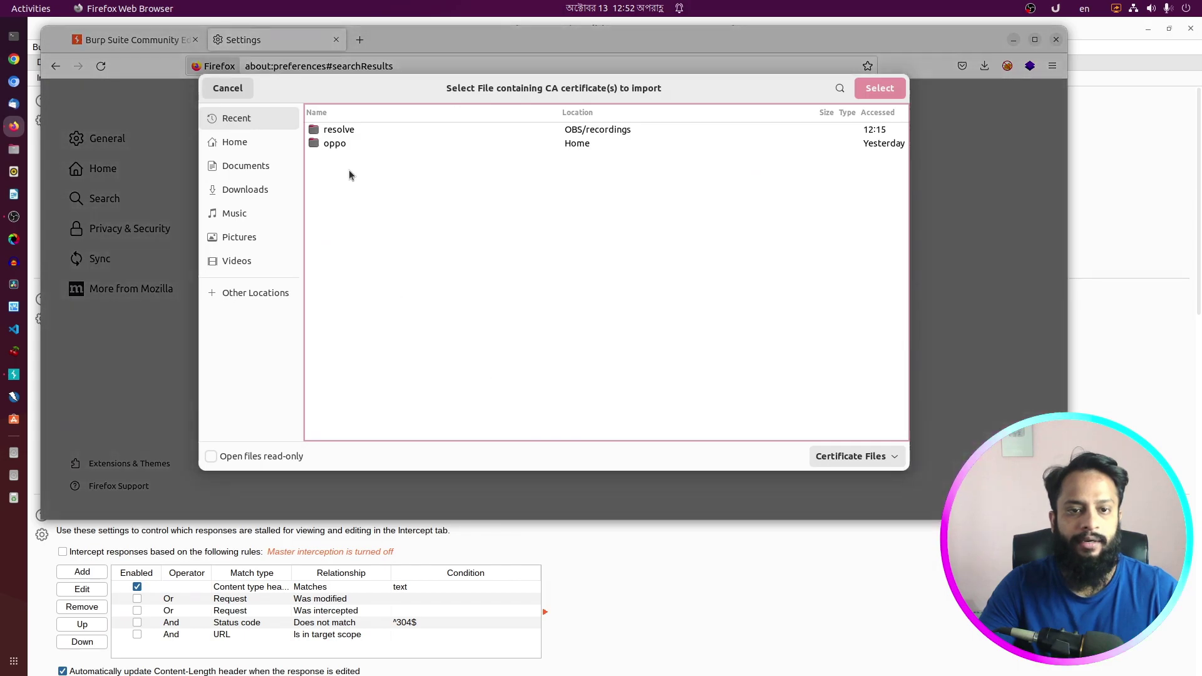
{"action": "left_click", "coordinate": [243, 194]}
{"action": "left_click", "coordinate": [348, 160]}
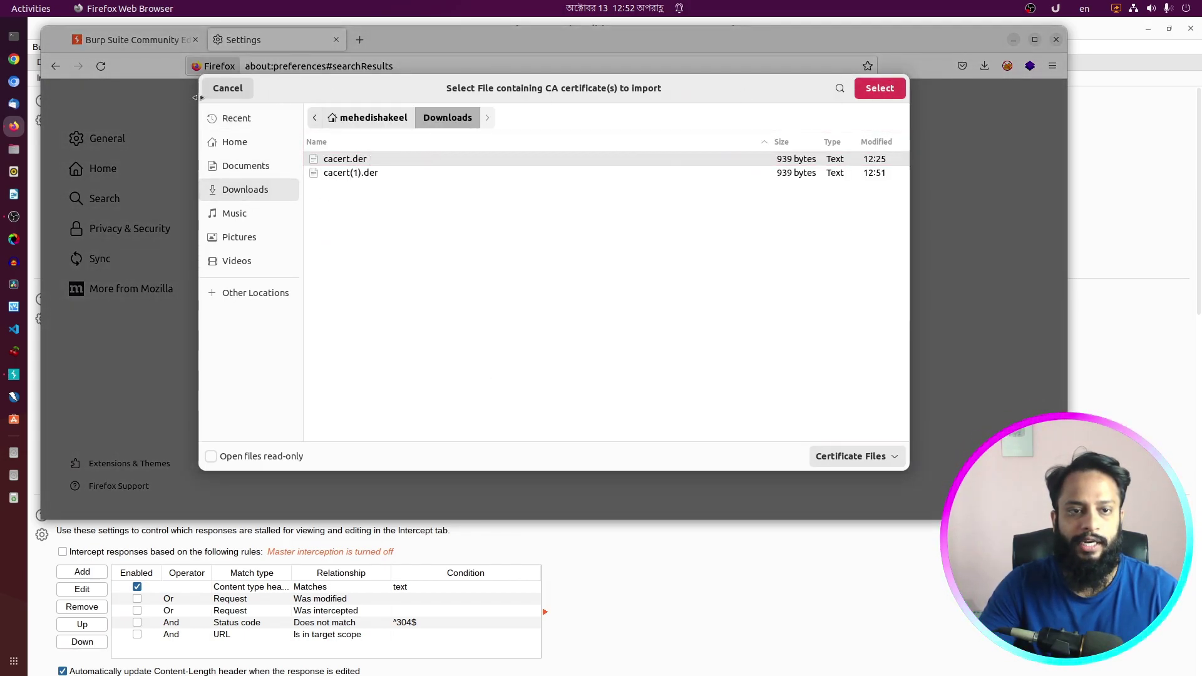
{"action": "left_click", "coordinate": [227, 88]}
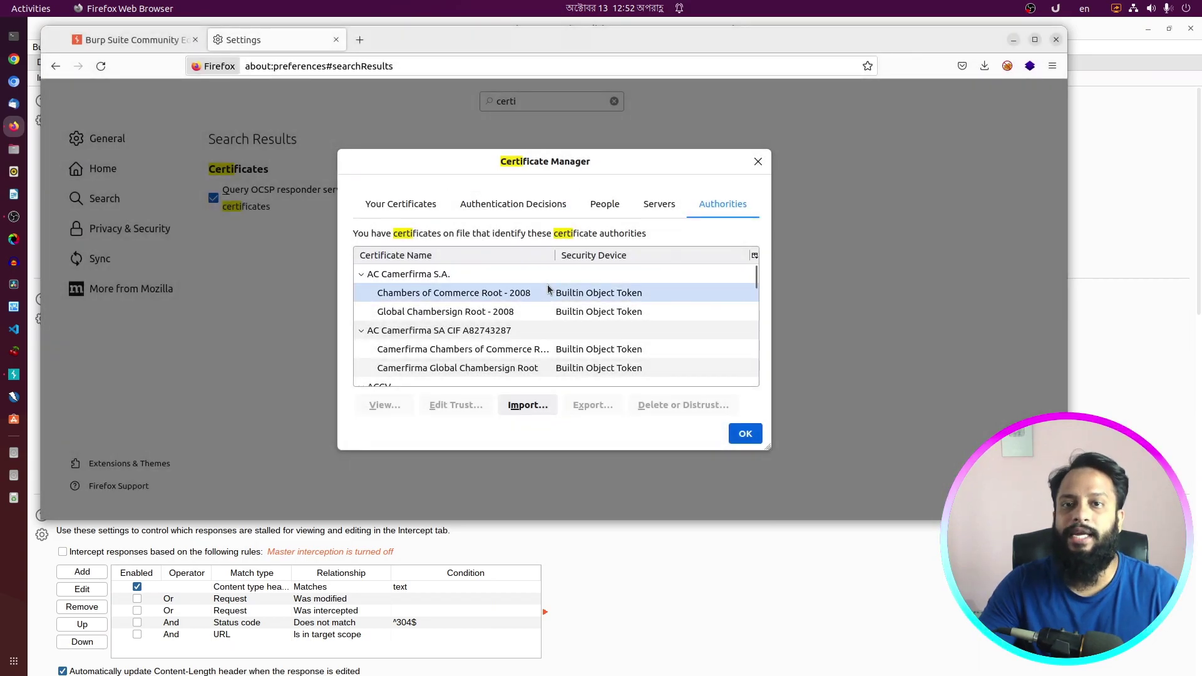
{"action": "left_click", "coordinate": [758, 162]}
{"action": "left_click", "coordinate": [336, 40]}
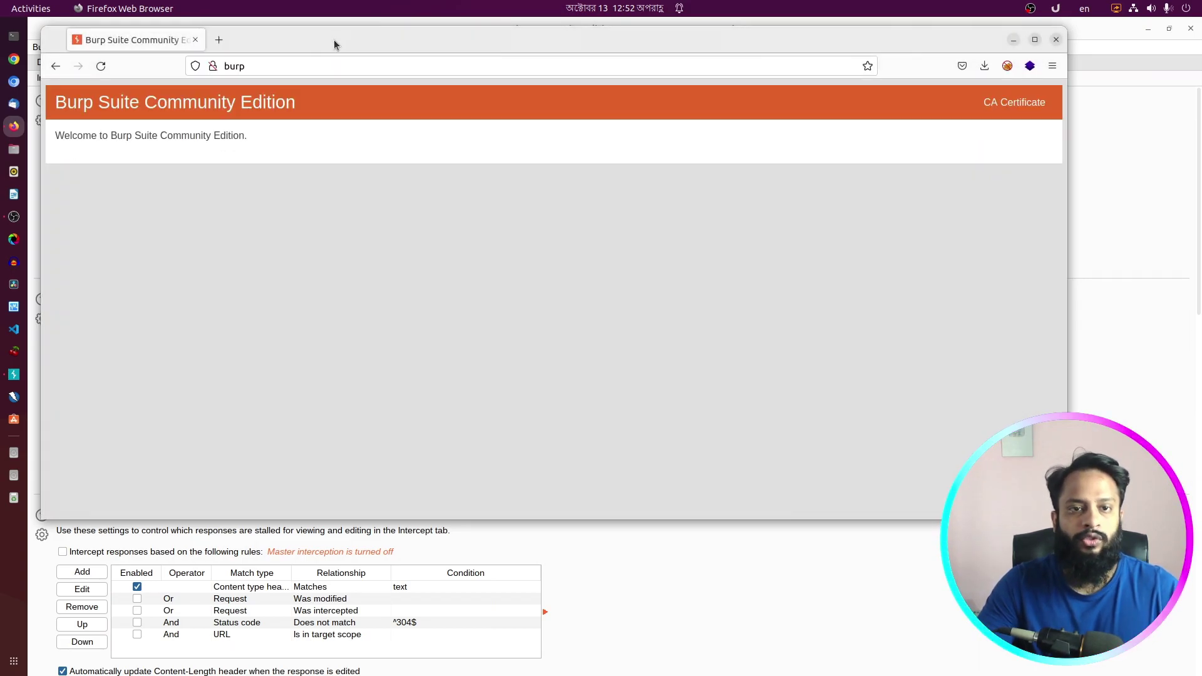
Replace the Burp certificate page with an empty new tab and move the Firefox window so more of Burp shows behind it.
{"action": "left_click", "coordinate": [196, 40]}
{"action": "left_click", "coordinate": [195, 40]}
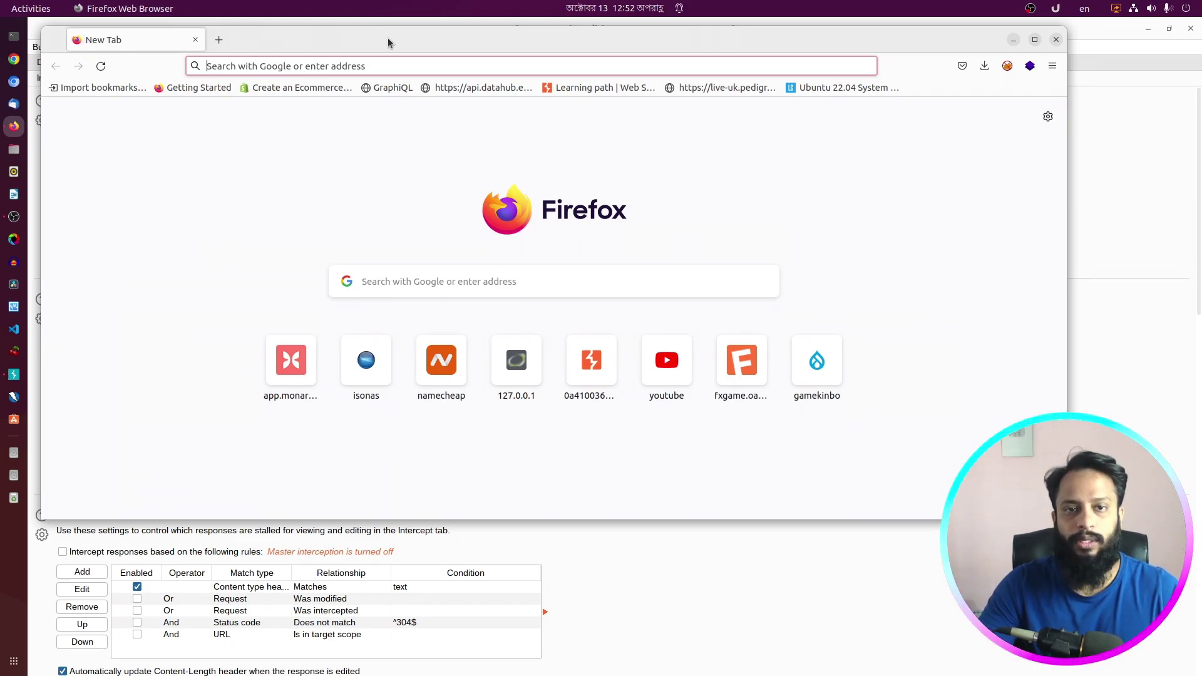
{"action": "left_click_drag", "start_coordinate": [388, 37], "coordinate": [444, 74]}
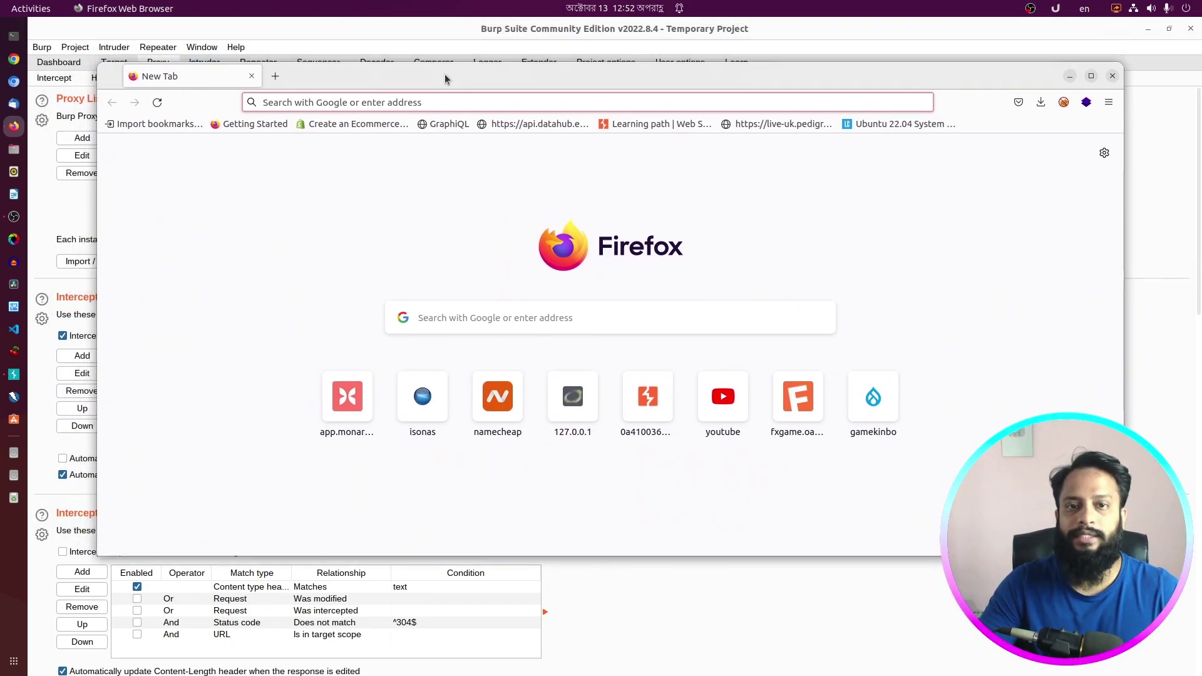
Switch to Burp Suite and turn on interception of proxy requests.
{"action": "left_click", "coordinate": [440, 24]}
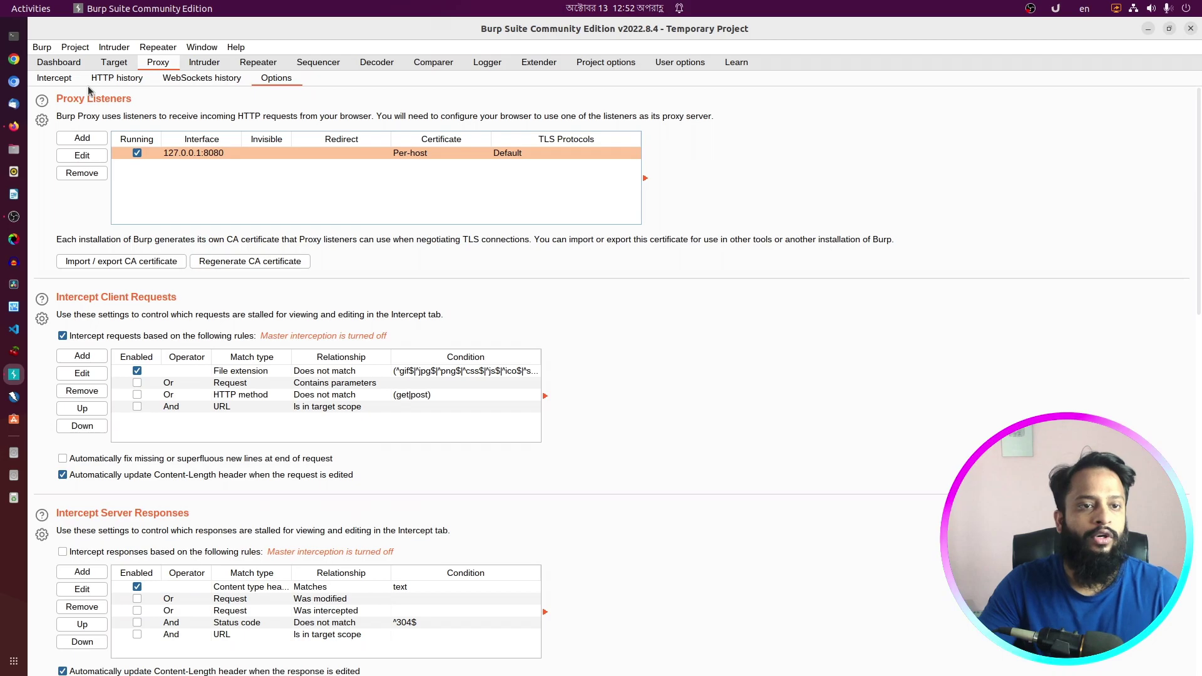
{"action": "left_click", "coordinate": [54, 79]}
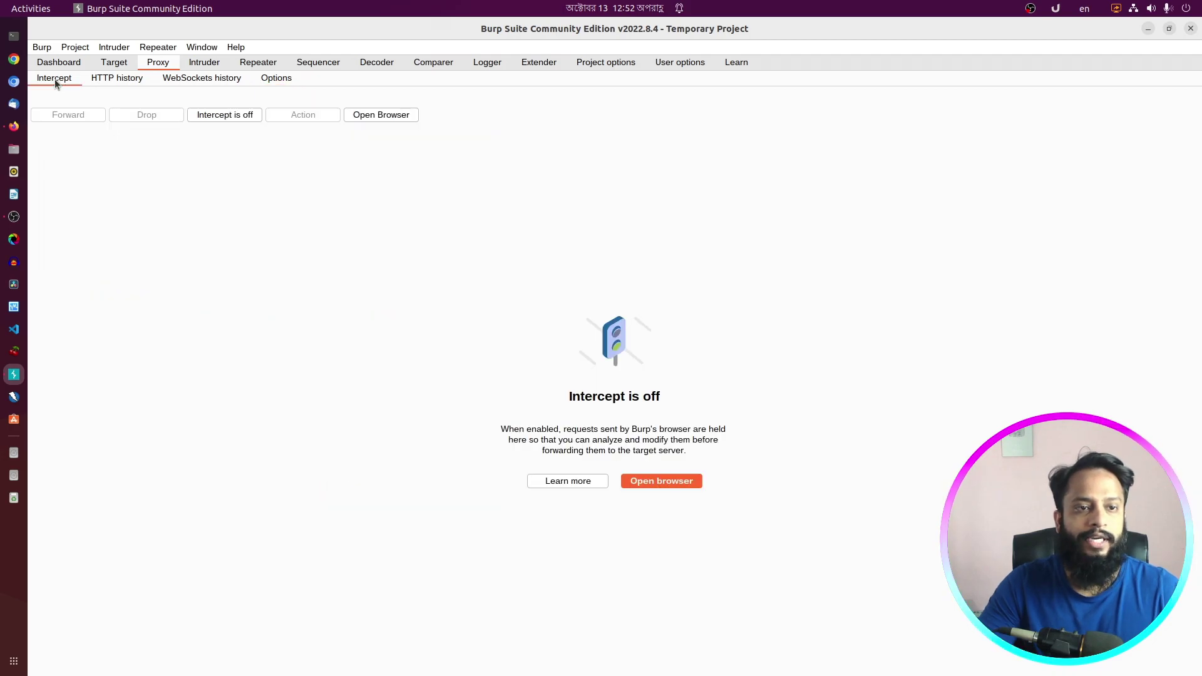
{"action": "left_click", "coordinate": [219, 116]}
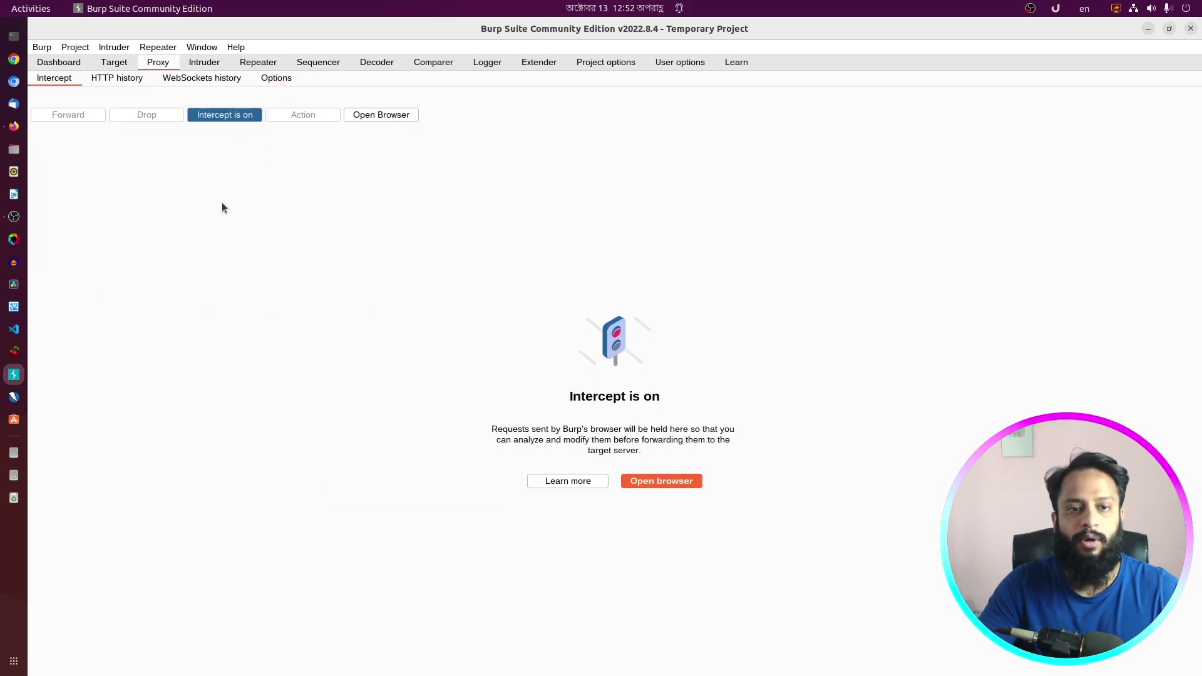
Switch to Firefox and, after maximizing it, restore a smaller window that leaves Burp's intercept view partly visible.
{"action": "left_click", "coordinate": [14, 125]}
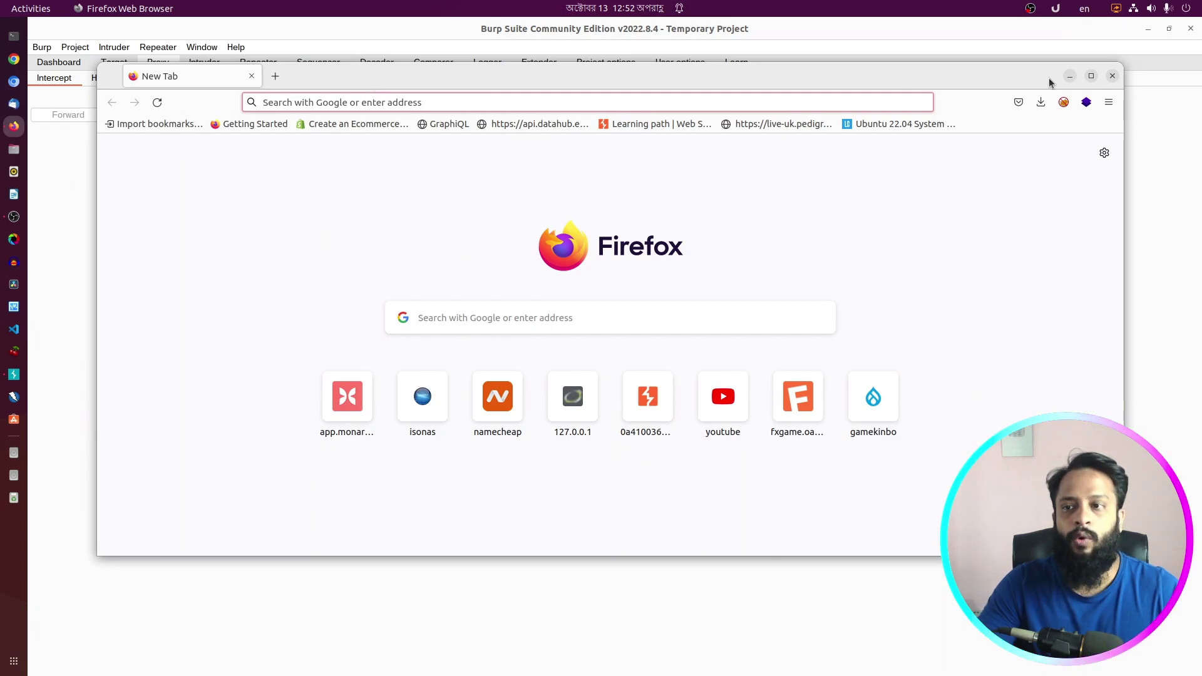
{"action": "double_click", "coordinate": [1001, 75]}
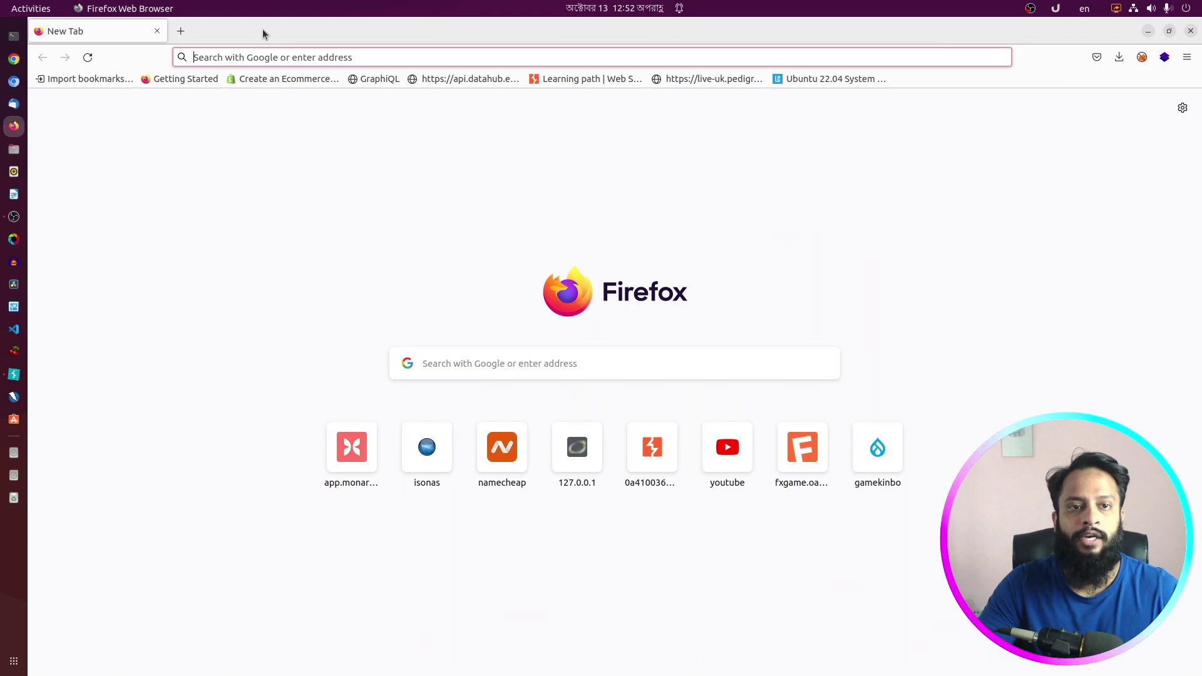
{"action": "double_click", "coordinate": [262, 29]}
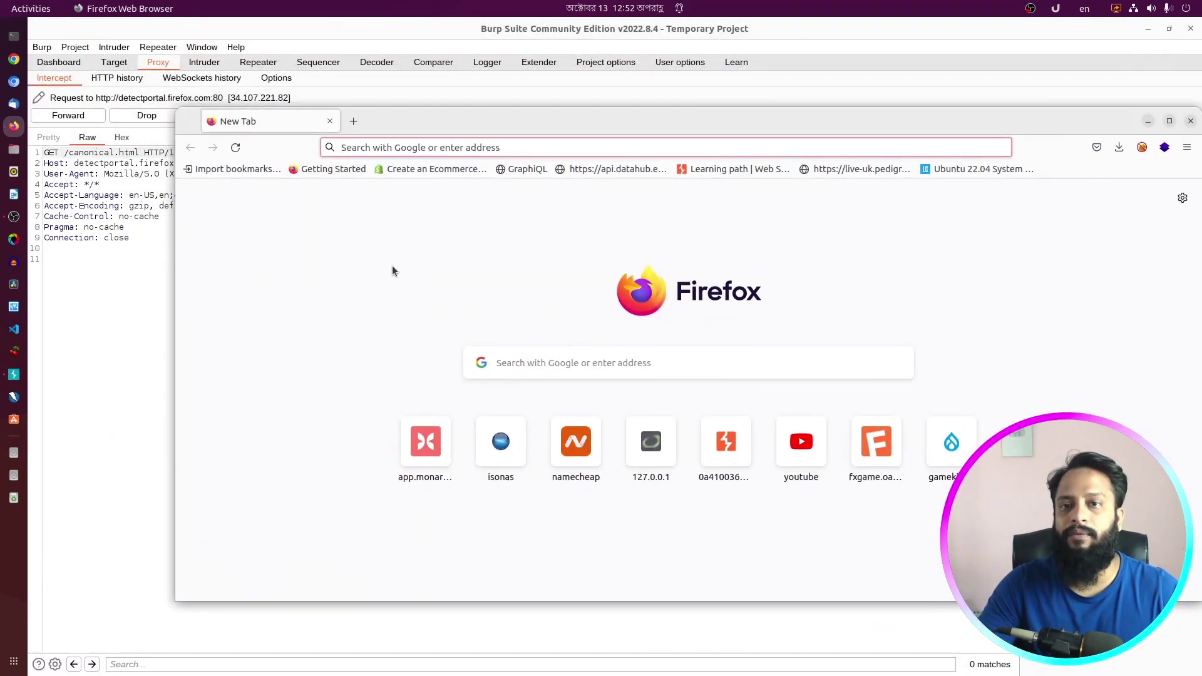
Switch to Burp Suite, examine the intercepted request to detectportal.firefox.com, and forward it.
{"action": "left_click", "coordinate": [107, 254]}
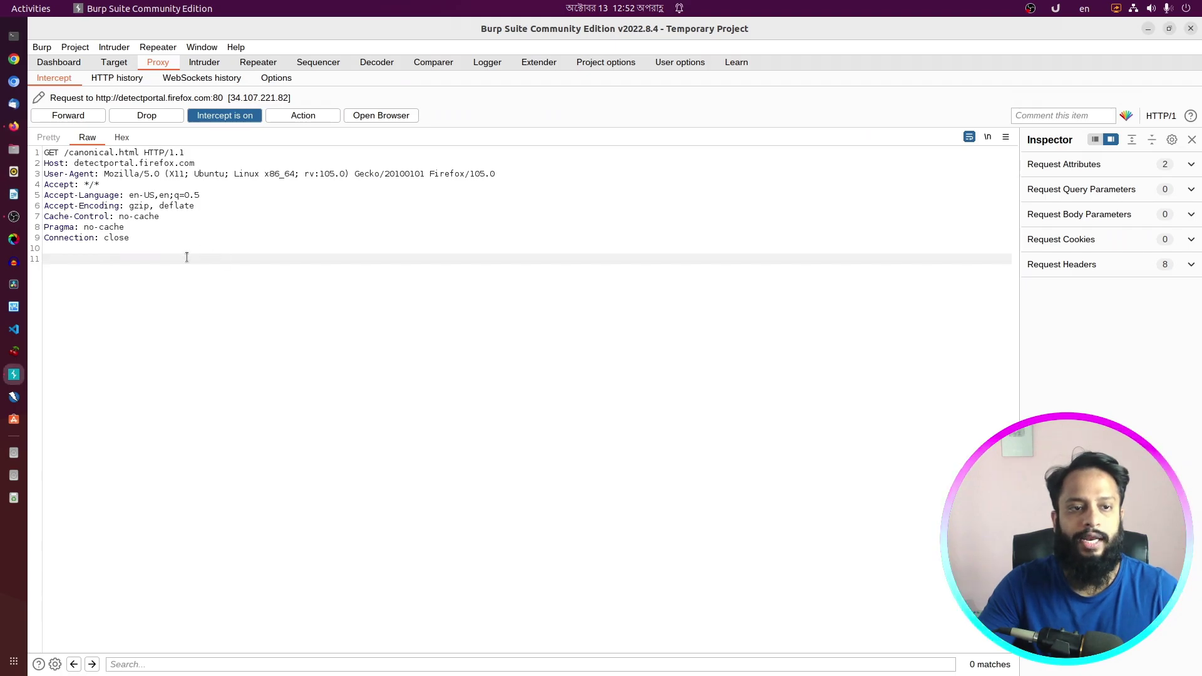
{"action": "left_click_drag", "start_coordinate": [161, 237], "coordinate": [44, 152]}
{"action": "left_click", "coordinate": [171, 237]}
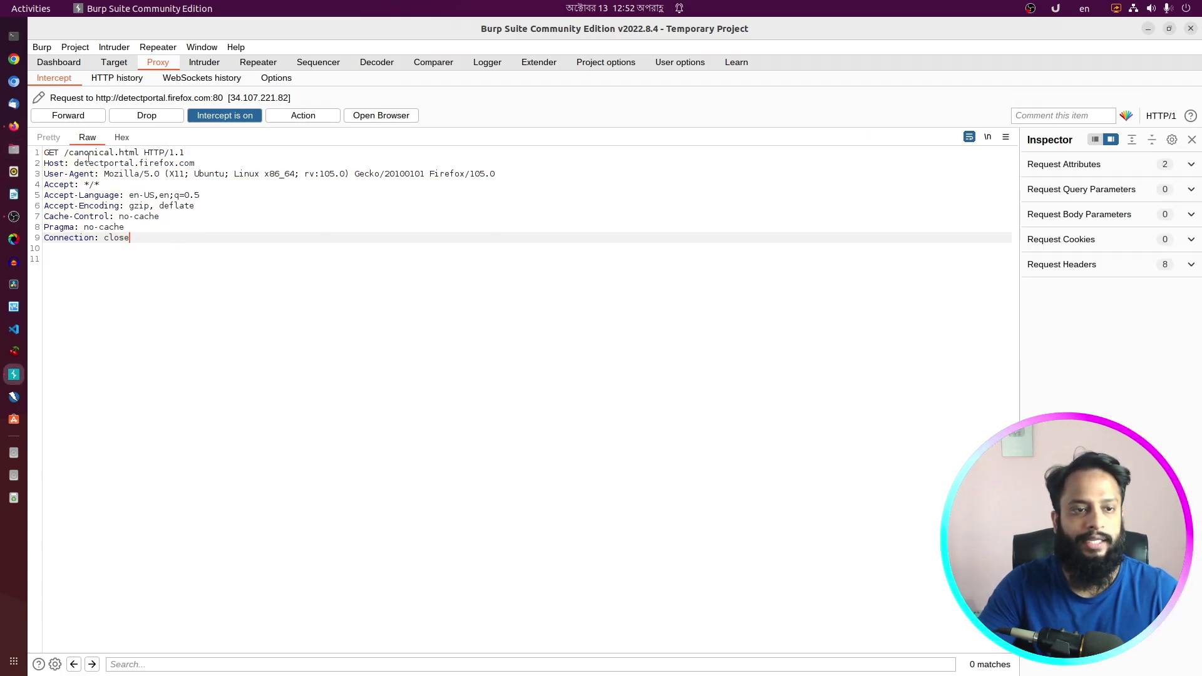
{"action": "left_click", "coordinate": [62, 117]}
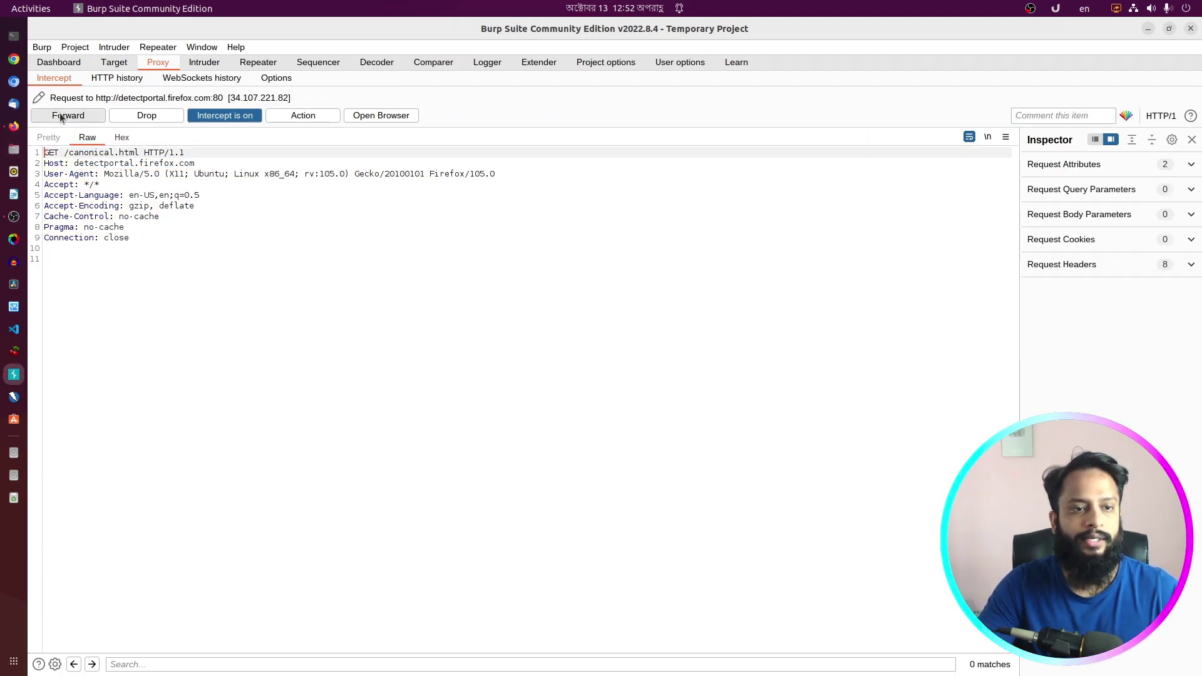
Switch to Firefox and load the presenter's personal website by its .com address.
{"action": "key", "text": "alt+Tab"}
{"action": "type", "text": "mehedishakeel"}
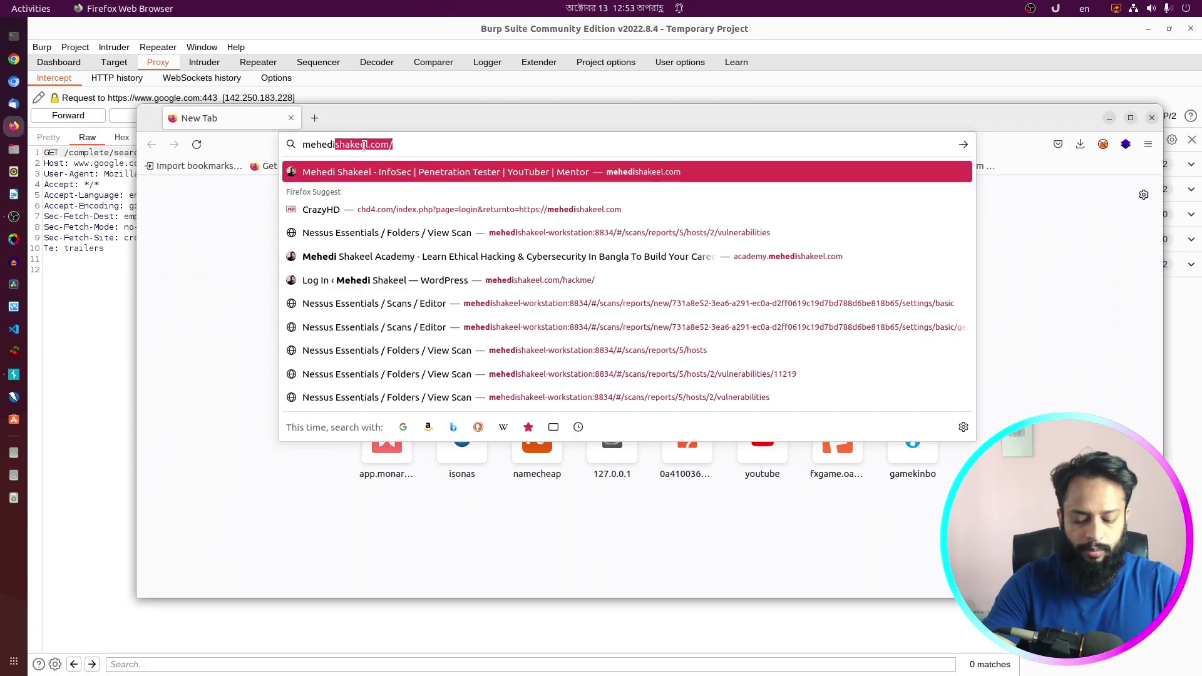
{"action": "type", "text": ".com"}
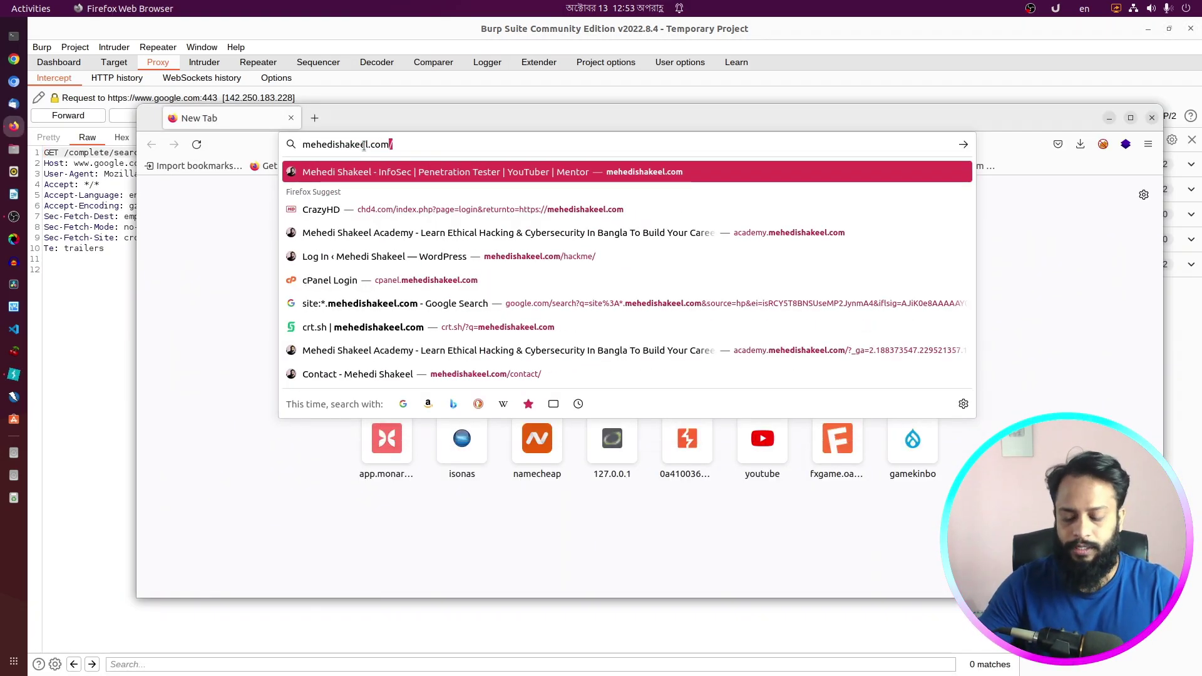
{"action": "key", "text": "Return"}
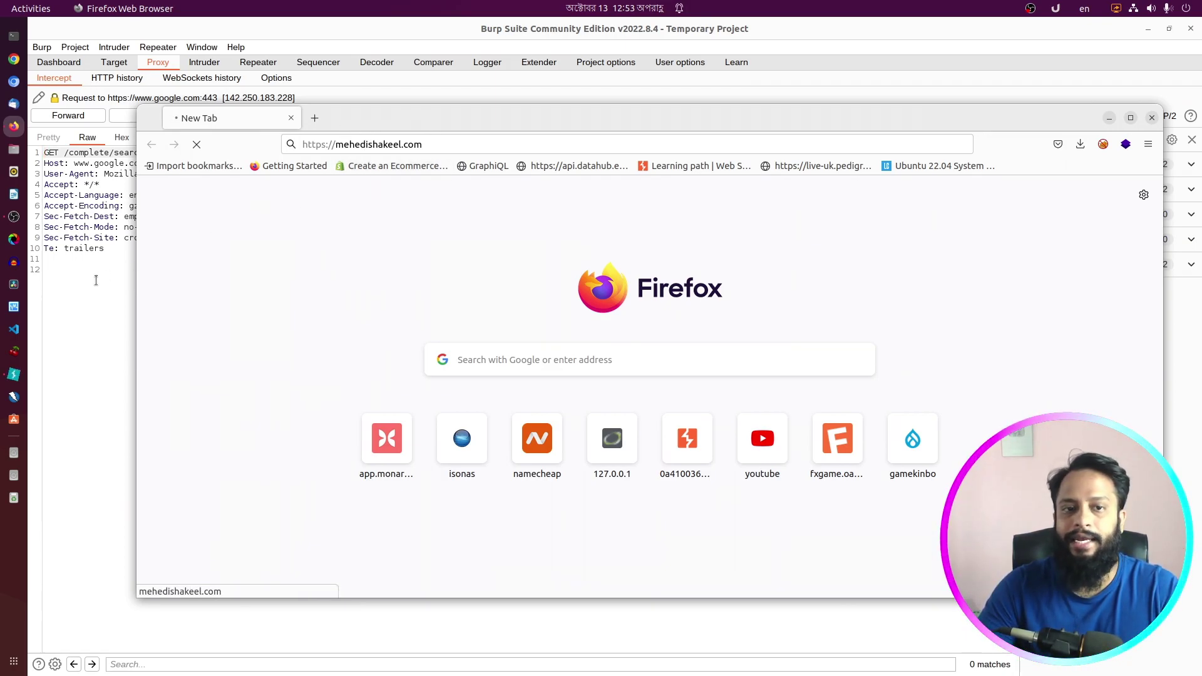
Forward the held Google suggestion requests in Burp Suite and select the full text of the intercepted GET request to the visited website.
{"action": "left_click", "coordinate": [125, 182]}
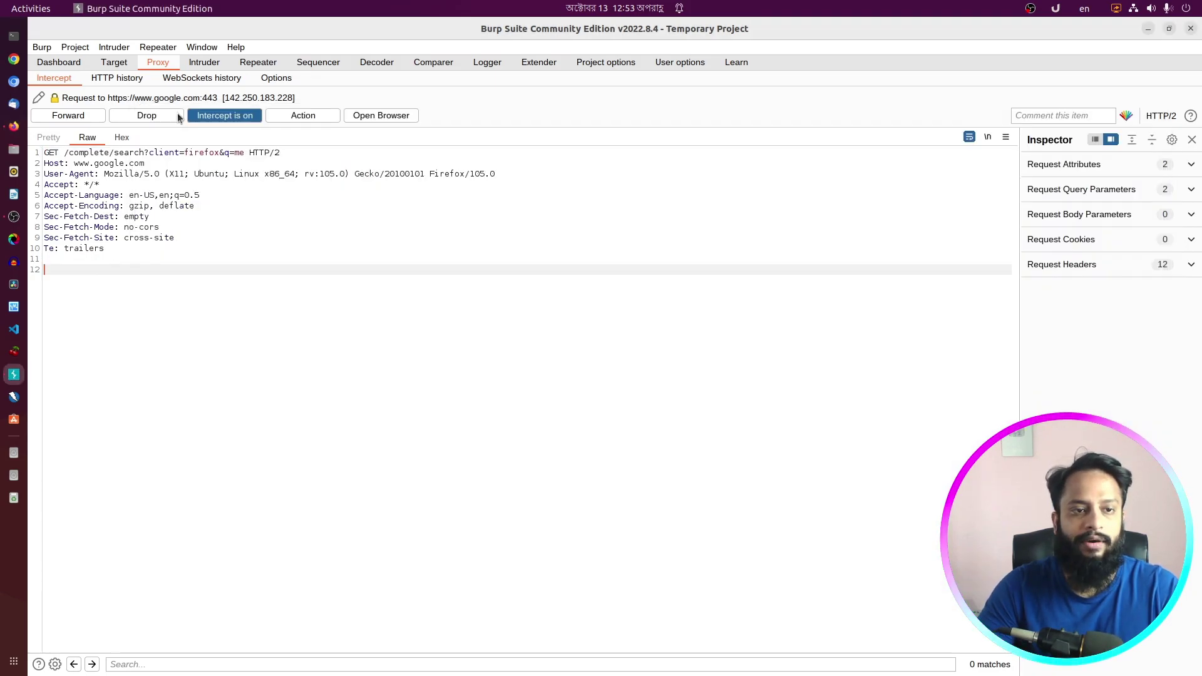
{"action": "left_click", "coordinate": [79, 120]}
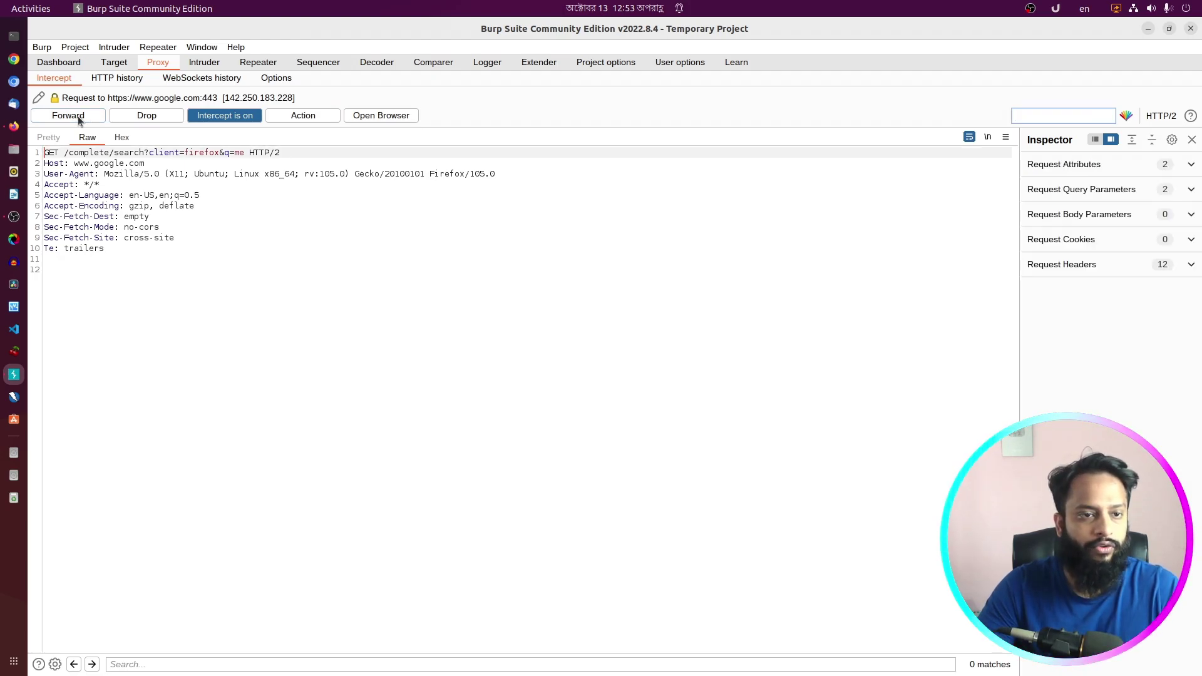
{"action": "left_click", "coordinate": [79, 120]}
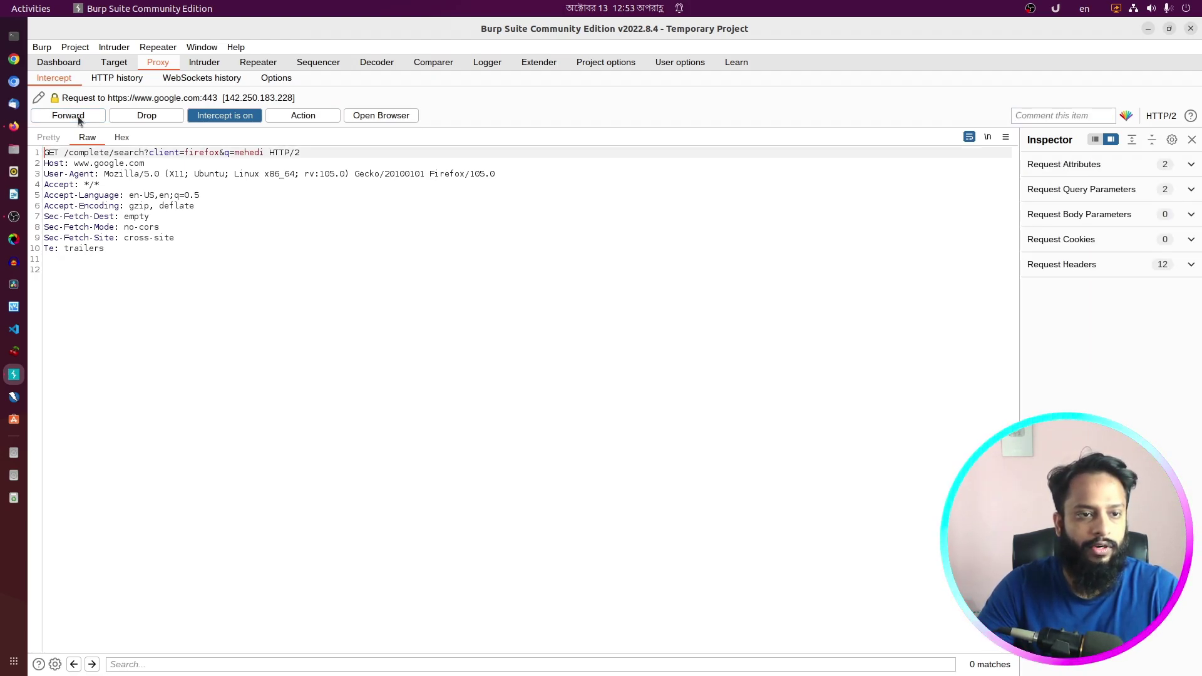
{"action": "left_click", "coordinate": [79, 120]}
{"action": "left_click_drag", "start_coordinate": [130, 291], "coordinate": [36, 153]}
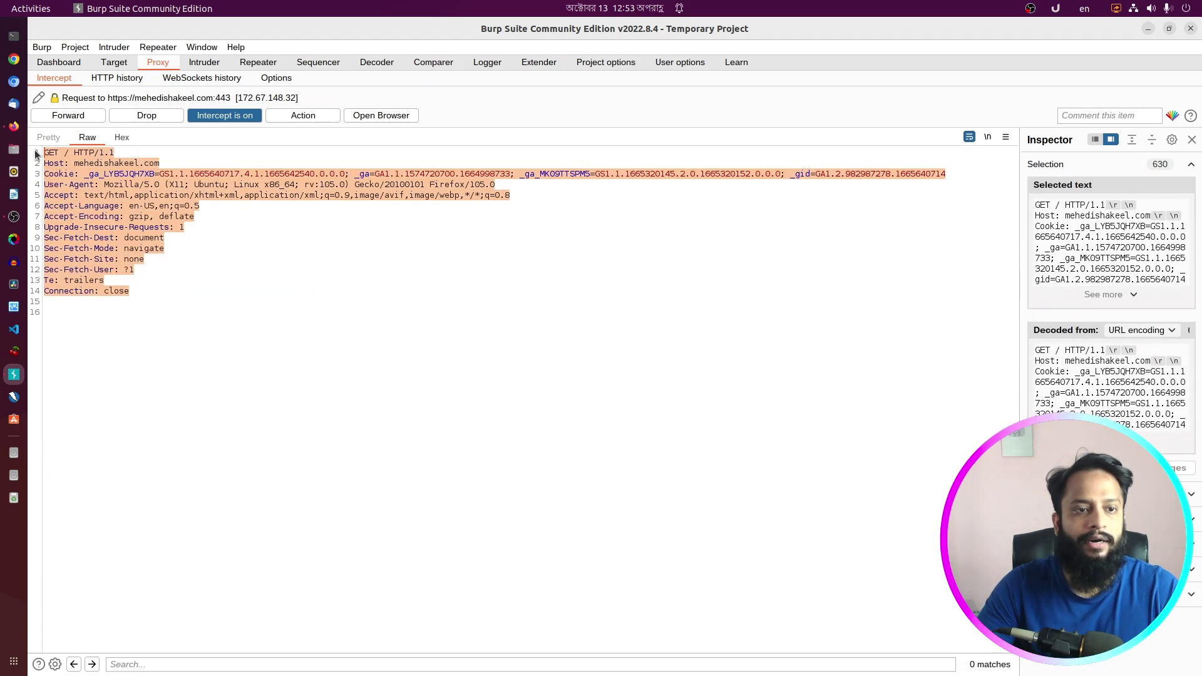
Highlight the Host value in the intercepted GET request to examine it, and clear the selection.
{"action": "left_click", "coordinate": [213, 258]}
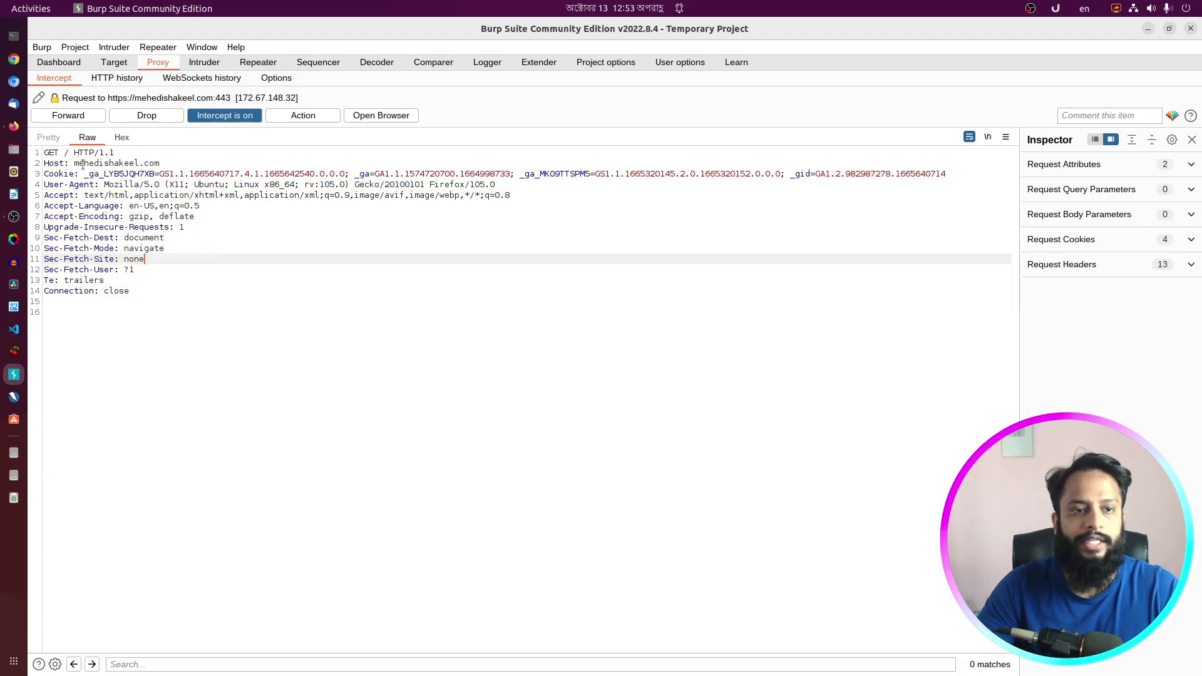
{"action": "left_click_drag", "start_coordinate": [76, 163], "coordinate": [161, 163]}
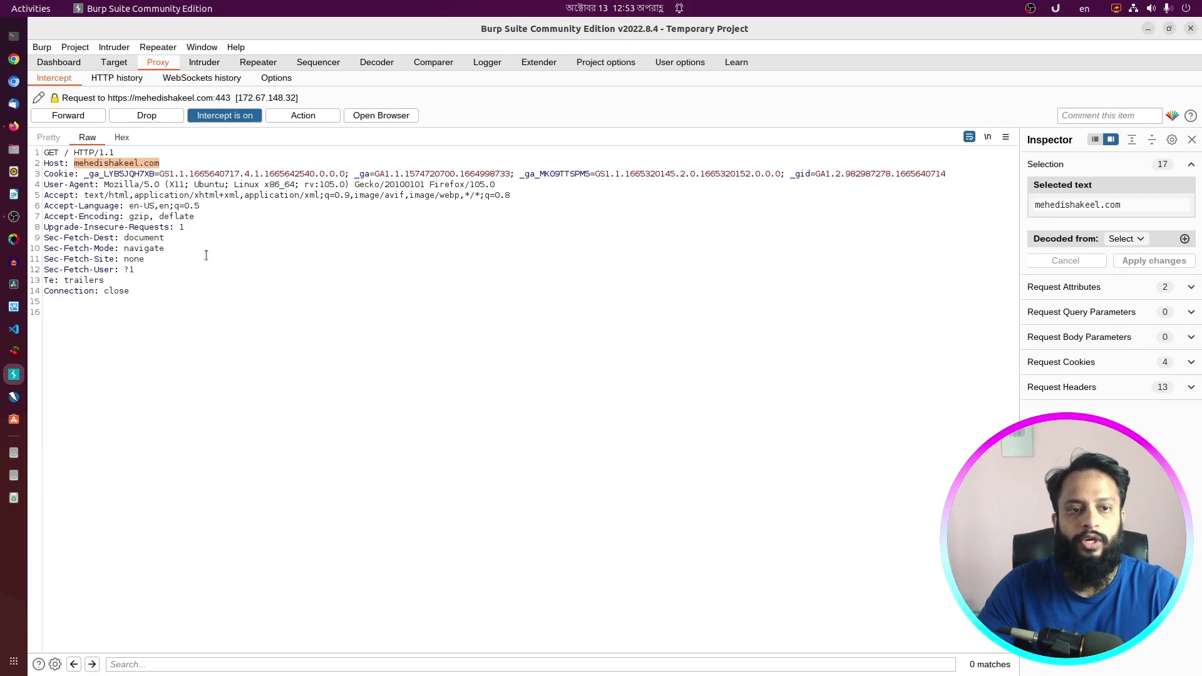
{"action": "left_click", "coordinate": [218, 291]}
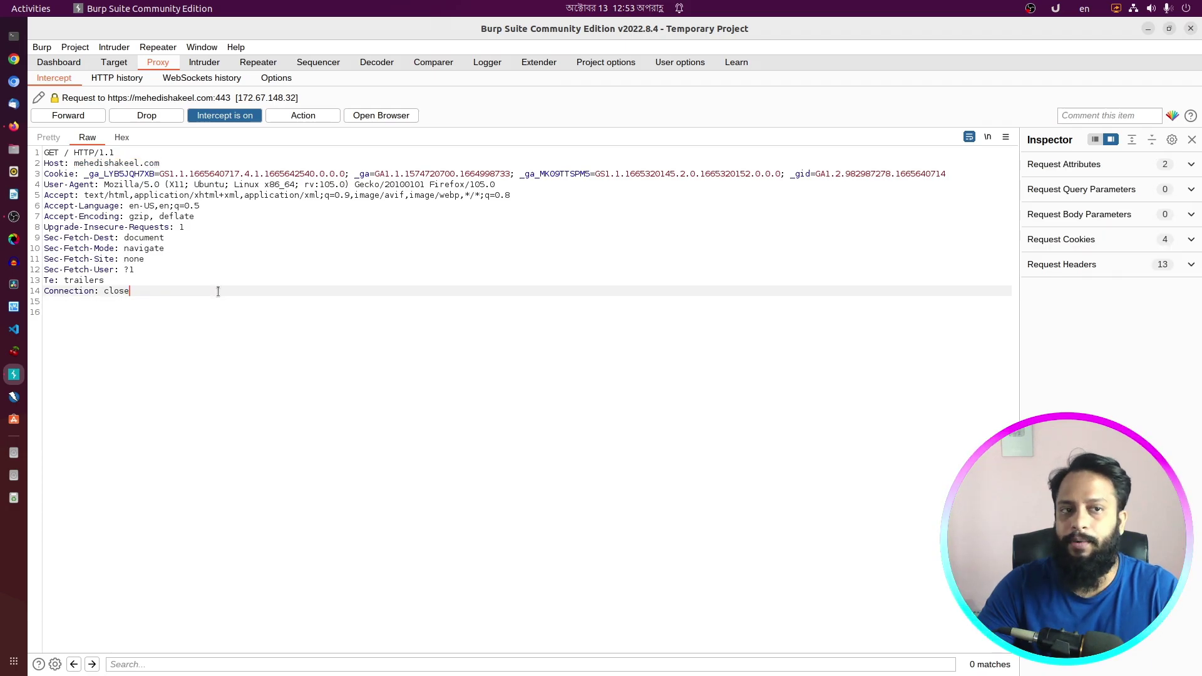
Check the pending page in Firefox and forward the held requests in Burp Suite until the visited website loads.
{"action": "left_click", "coordinate": [14, 126]}
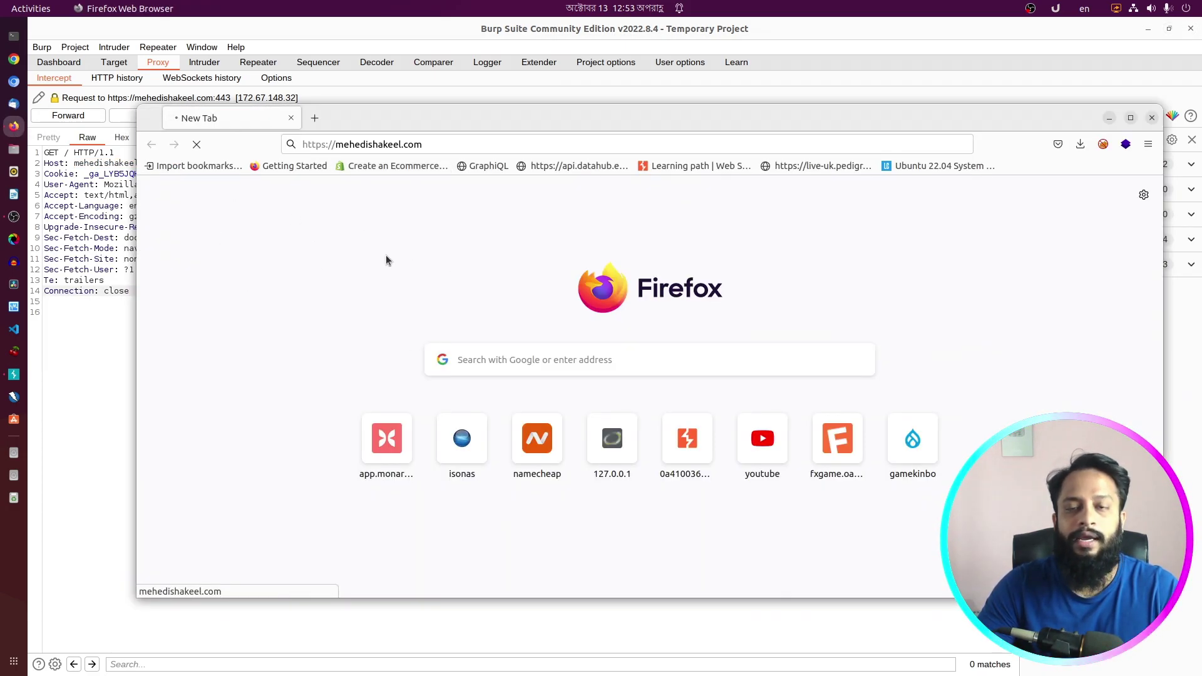
{"action": "left_click", "coordinate": [122, 280]}
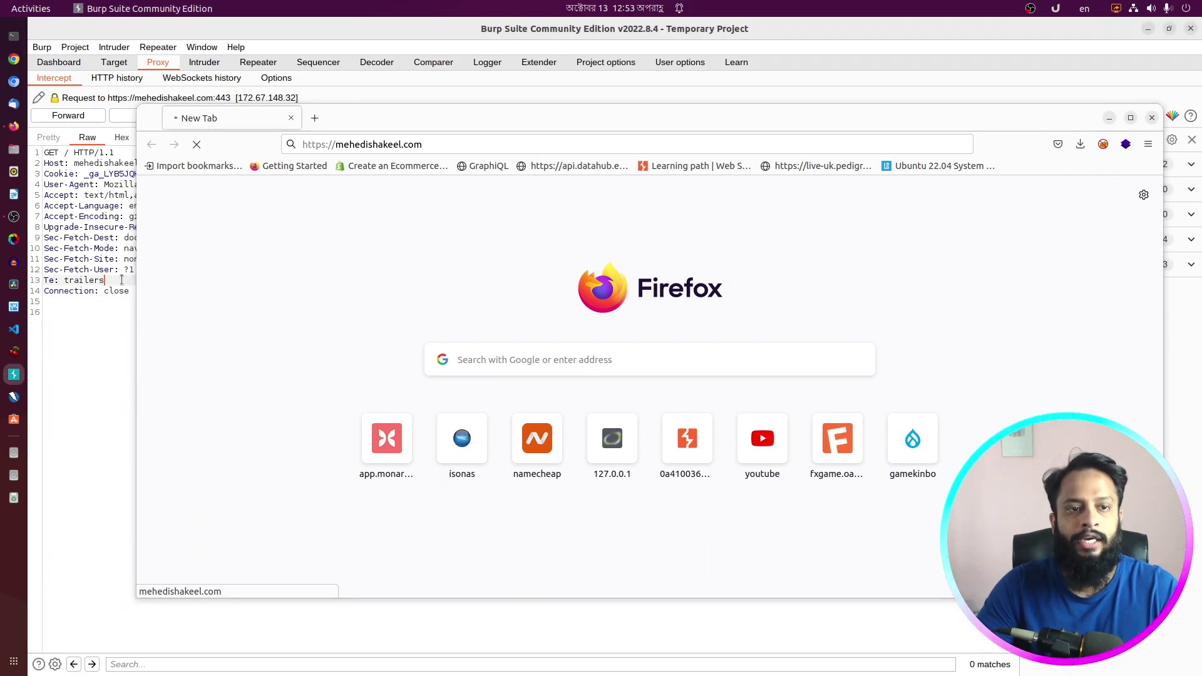
{"action": "left_click", "coordinate": [68, 116]}
{"action": "left_click", "coordinate": [68, 115]}
{"action": "left_click", "coordinate": [384, 236]}
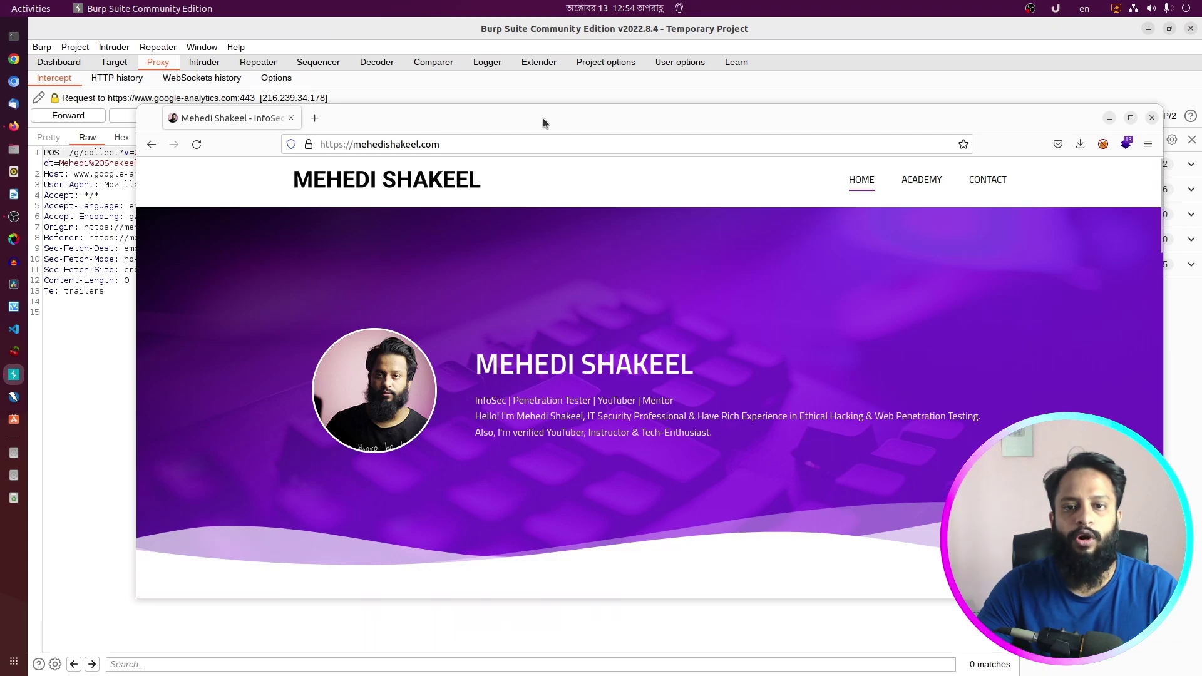
{"action": "left_click_drag", "start_coordinate": [557, 115], "coordinate": [537, 117]}
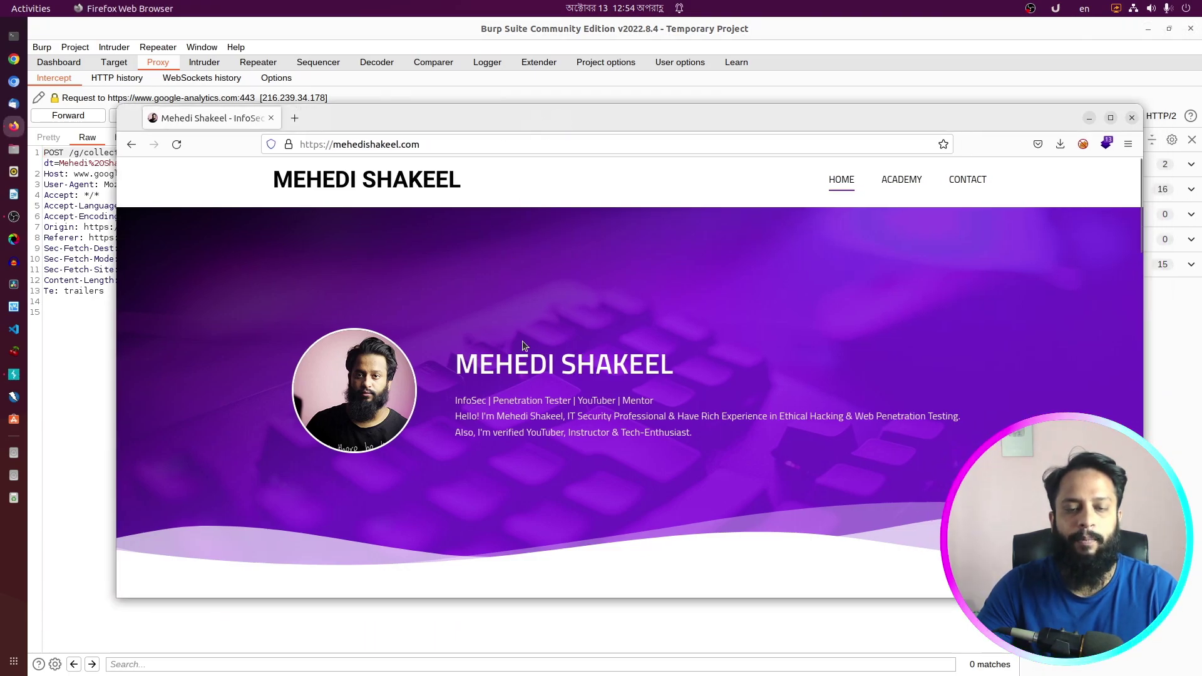
Switch to Burp Suite's HTTP history and inspect the requests and responses for the site's jquery.min.js and jquery-migrate.min.js scripts.
{"action": "left_click", "coordinate": [102, 316]}
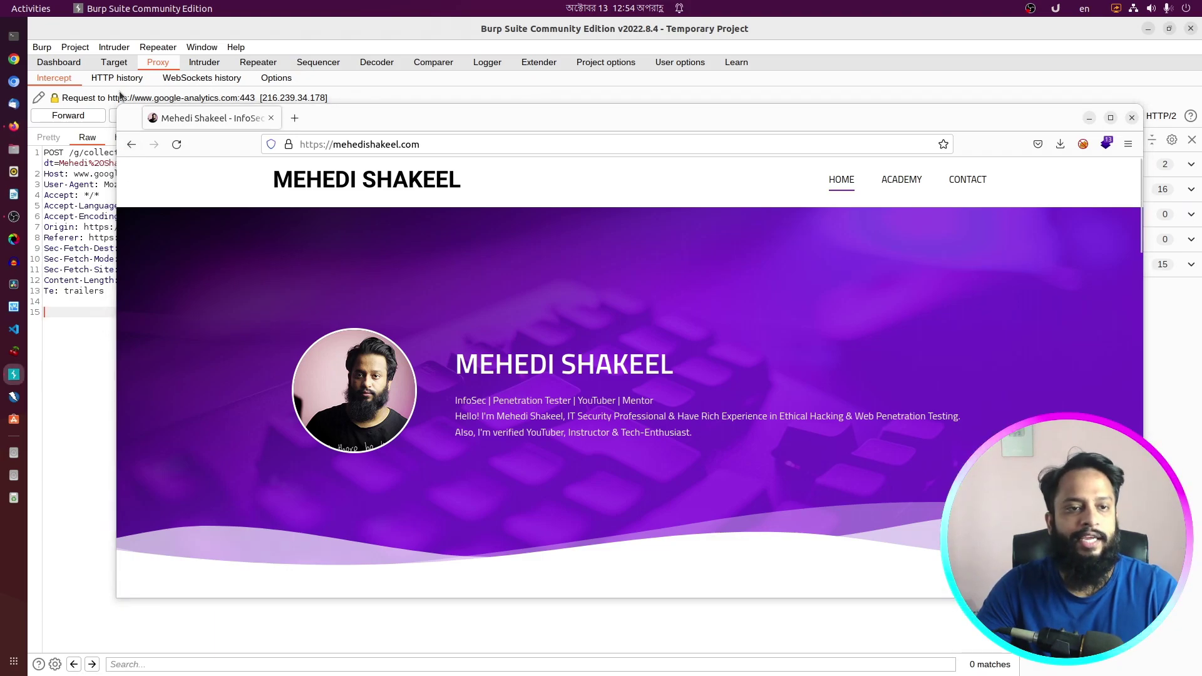
{"action": "left_click", "coordinate": [115, 77]}
{"action": "scroll", "coordinate": [315, 240], "scroll_direction": "down", "scroll_amount": 20}
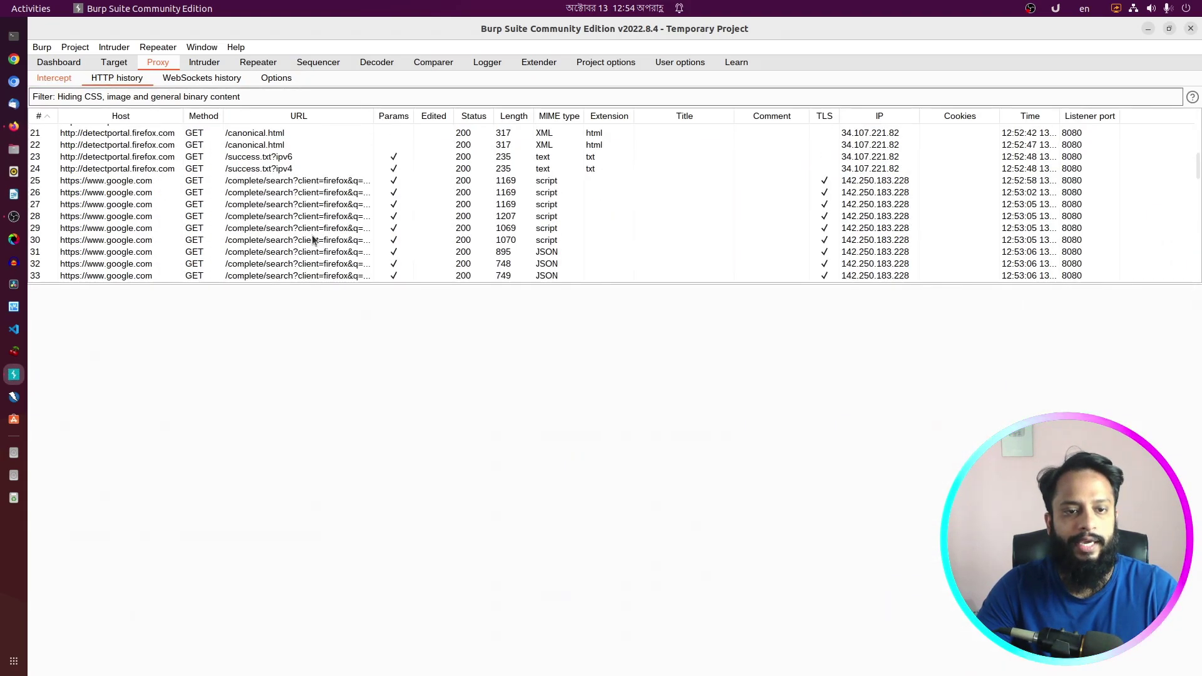
{"action": "scroll", "coordinate": [315, 239], "scroll_direction": "up", "scroll_amount": 12}
{"action": "left_click", "coordinate": [287, 247]}
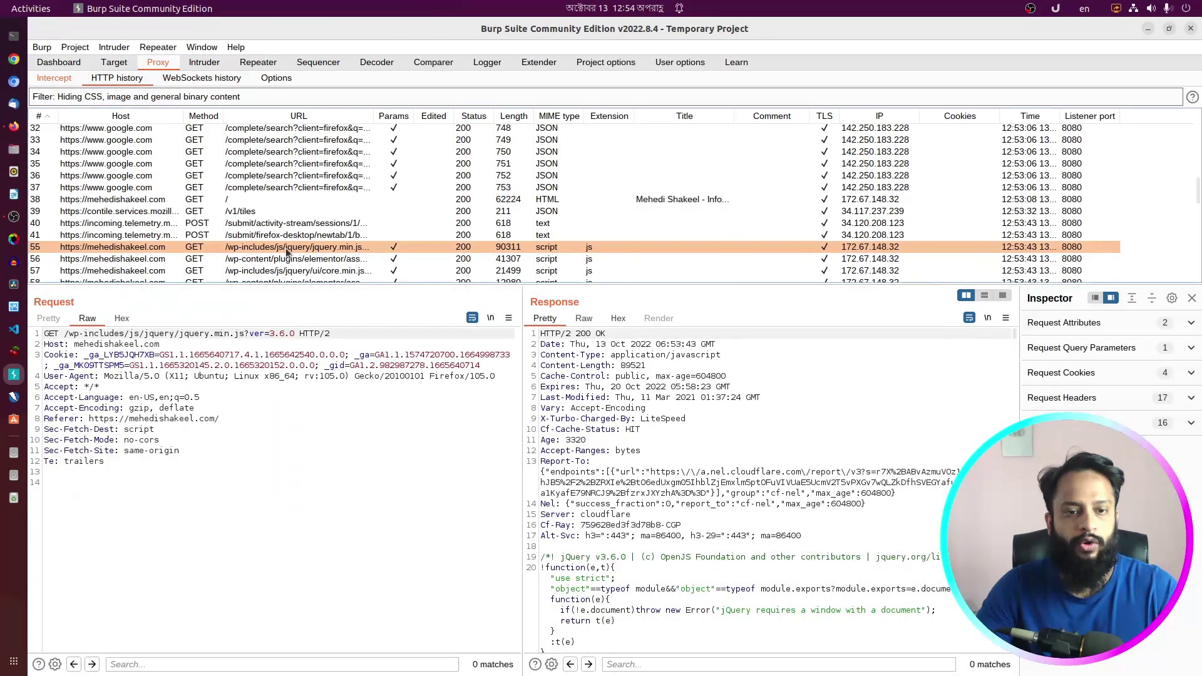
{"action": "scroll", "coordinate": [307, 259], "scroll_direction": "down", "scroll_amount": 8}
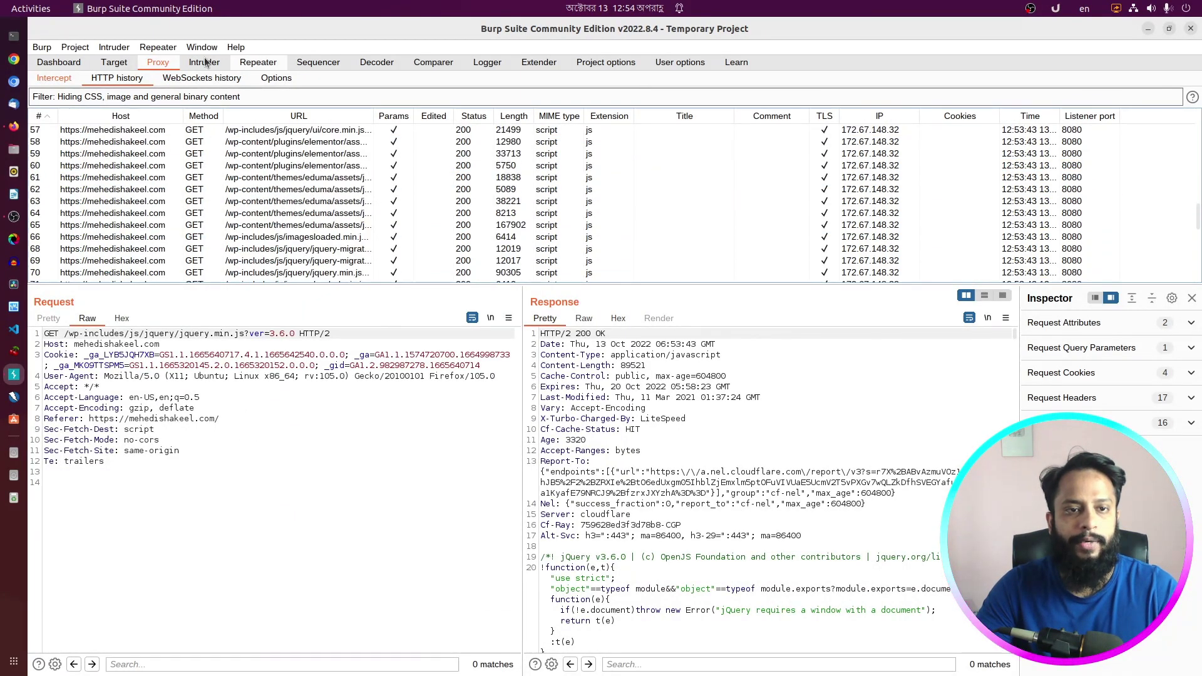
{"action": "left_click", "coordinate": [302, 249]}
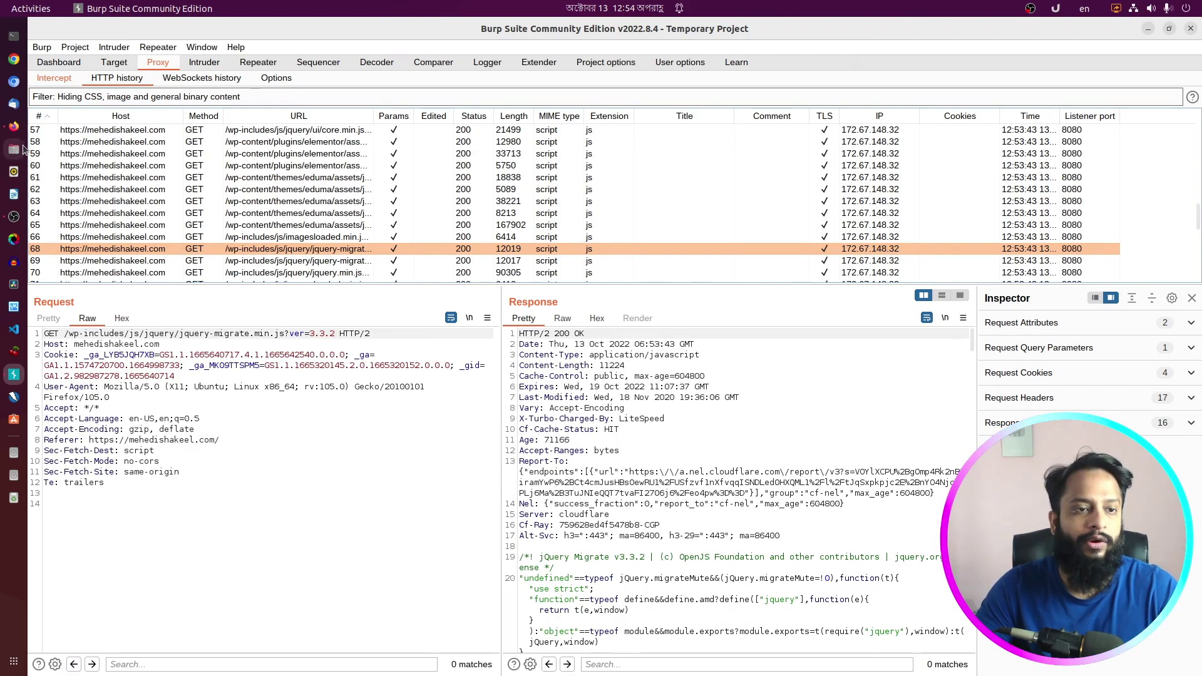
View the loaded site in Firefox, and return to Burp Suite to shrink its maximized window and close the application.
{"action": "left_click", "coordinate": [14, 127]}
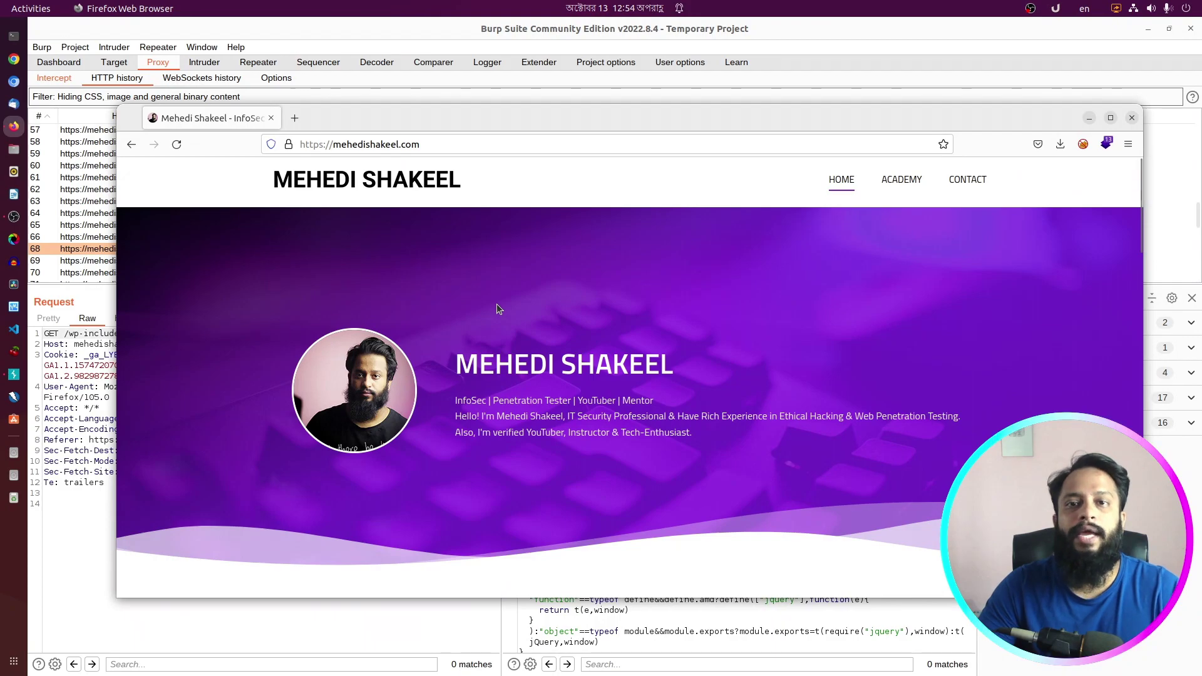
{"action": "left_click", "coordinate": [565, 50]}
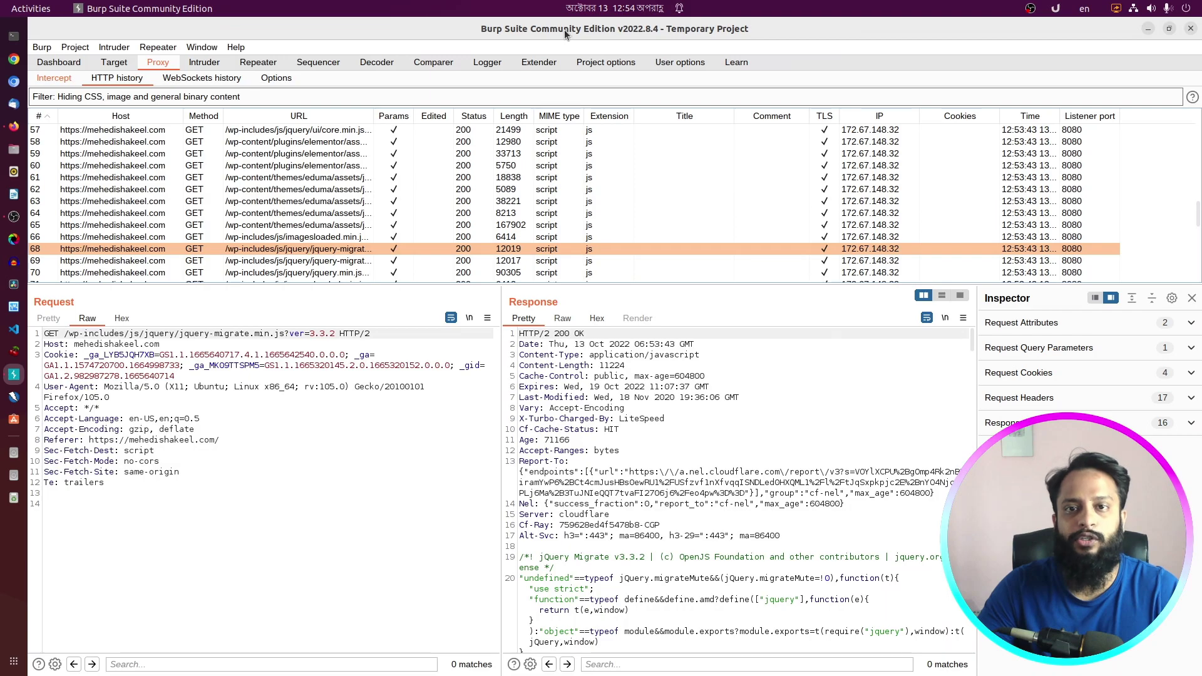
{"action": "double_click", "coordinate": [561, 53]}
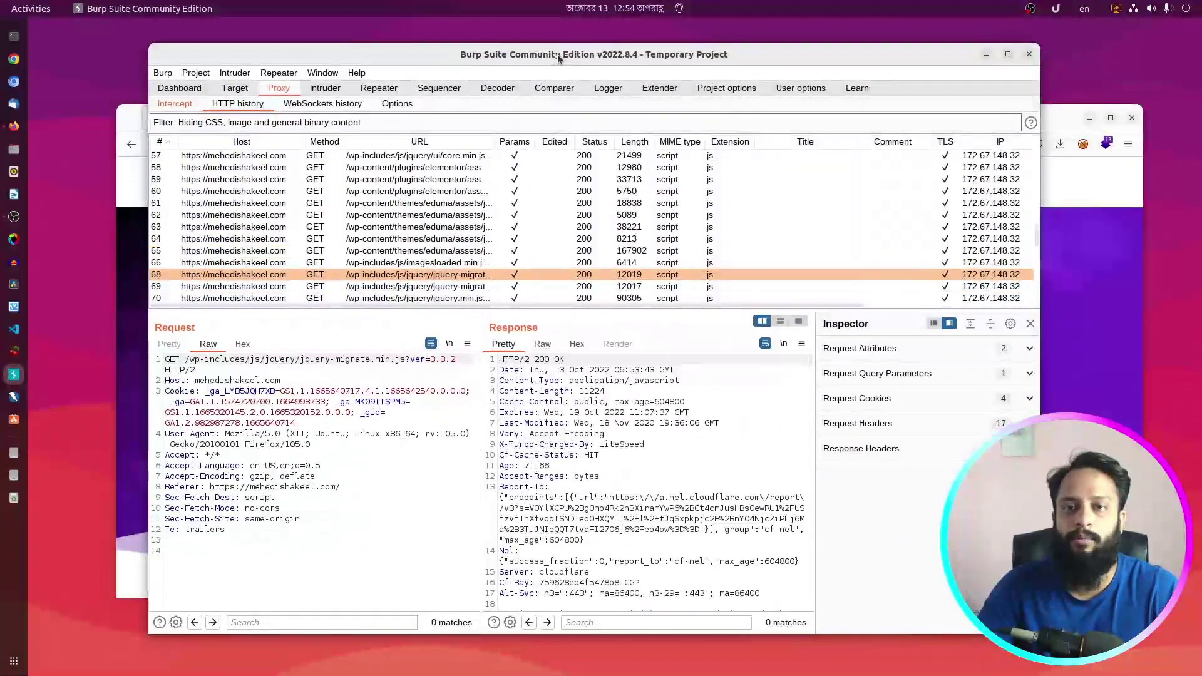
{"action": "left_click", "coordinate": [1030, 57]}
{"action": "left_click", "coordinate": [648, 366]}
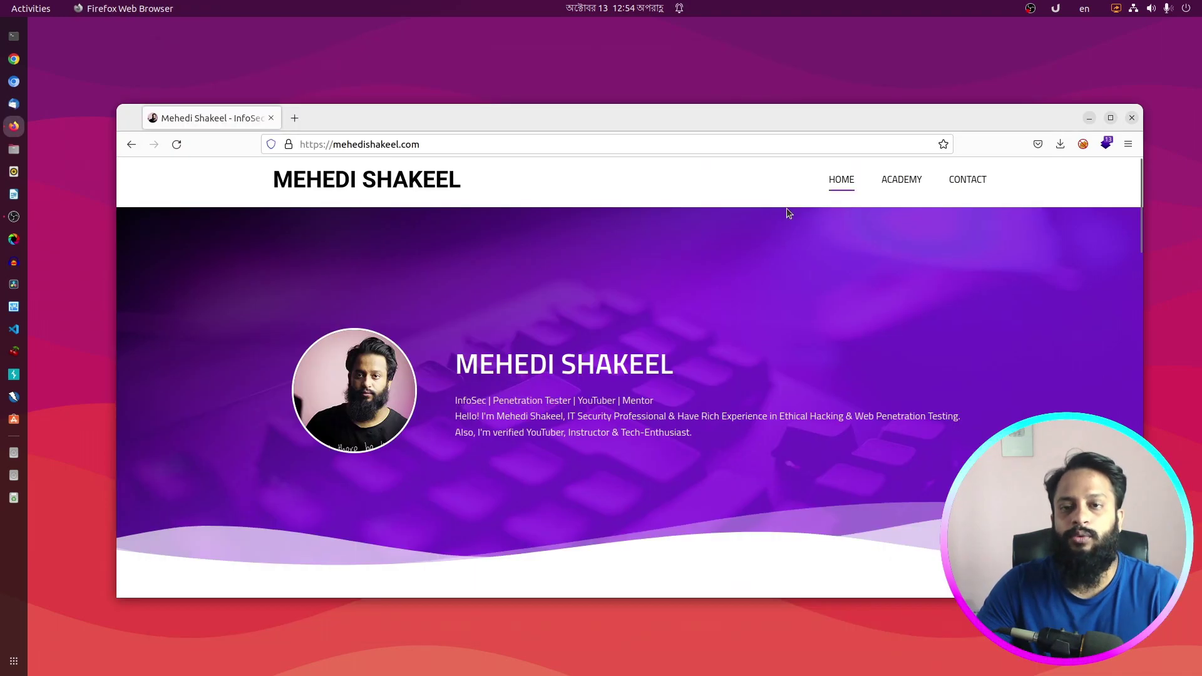
Move the Firefox window closer to the upper-left corner of the desktop.
{"action": "left_click_drag", "start_coordinate": [995, 117], "coordinate": [935, 58]}
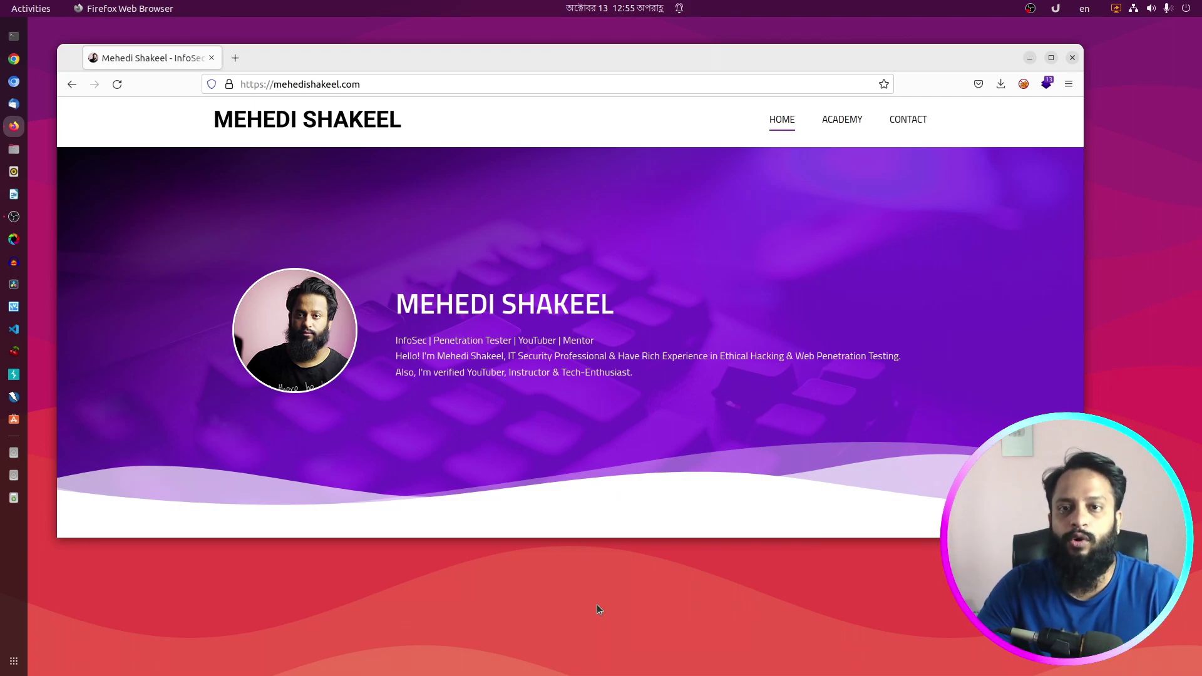
{"action": "left_click_drag", "start_coordinate": [621, 62], "coordinate": [612, 51]}
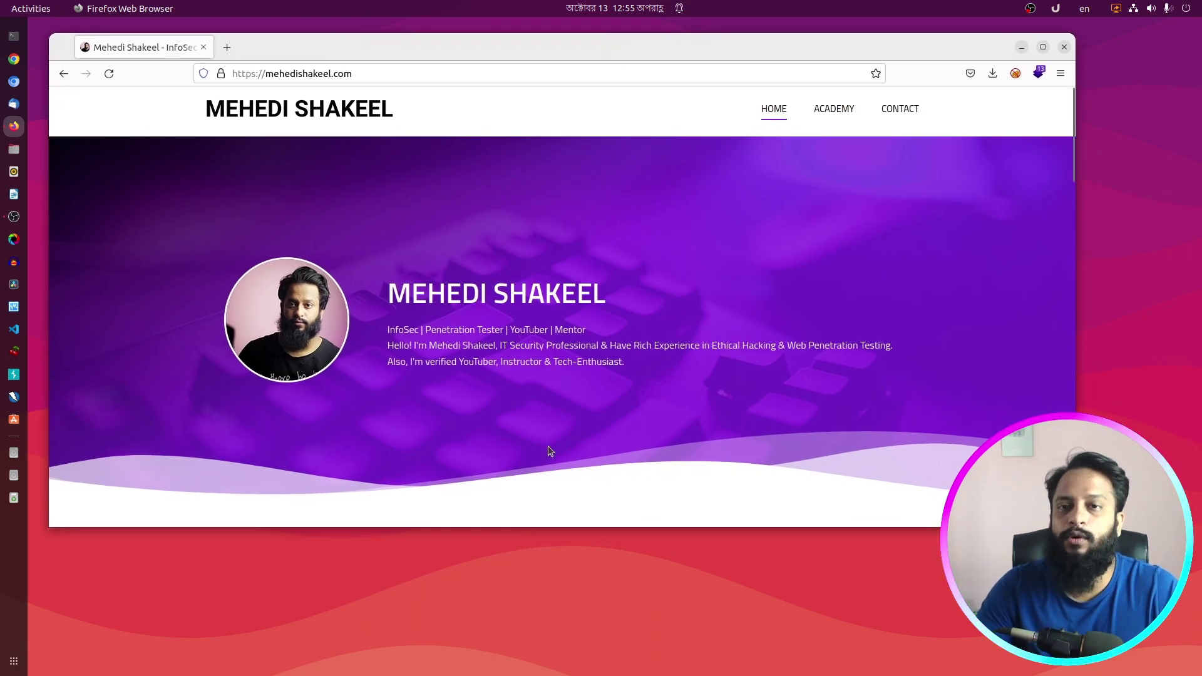